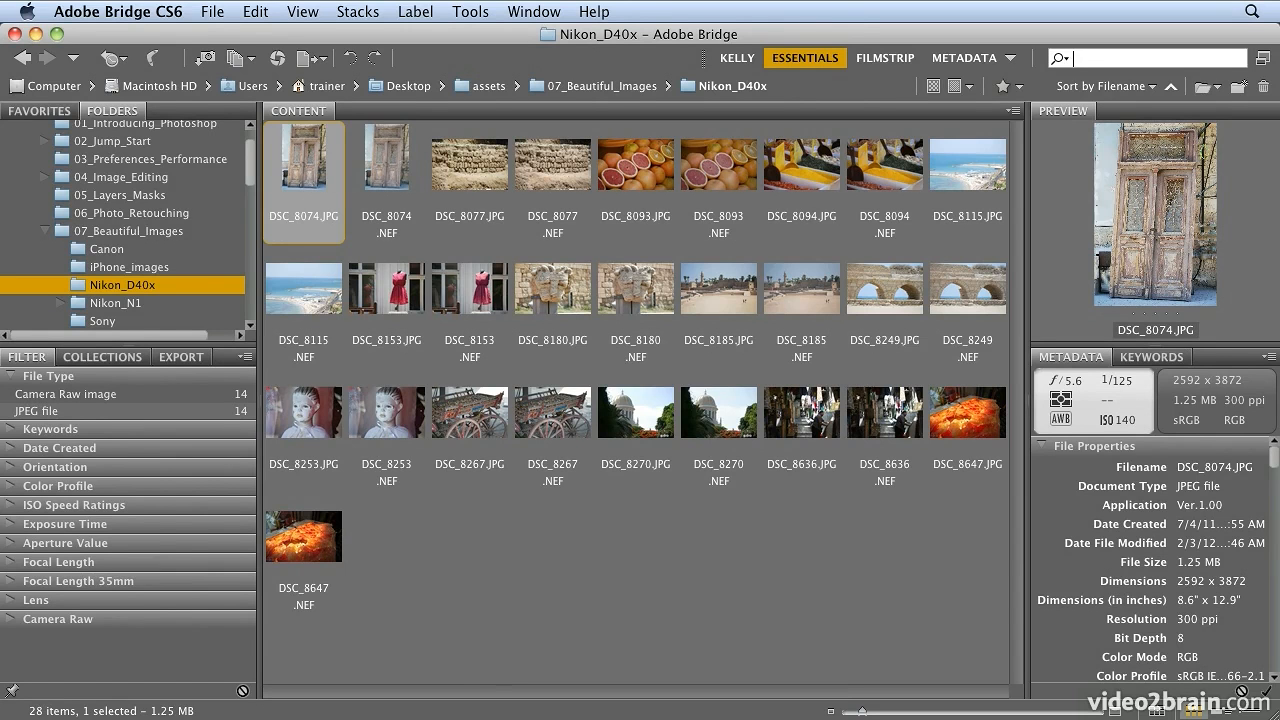
# Step: Move the Metadata, Keywords and Preview panels into the panel group that holds Filter, Collections and Export
pyautogui.moveTo(1103, 360); pyautogui.dragTo(200, 357)
pyautogui.moveTo(1070, 357); pyautogui.dragTo(200, 360)
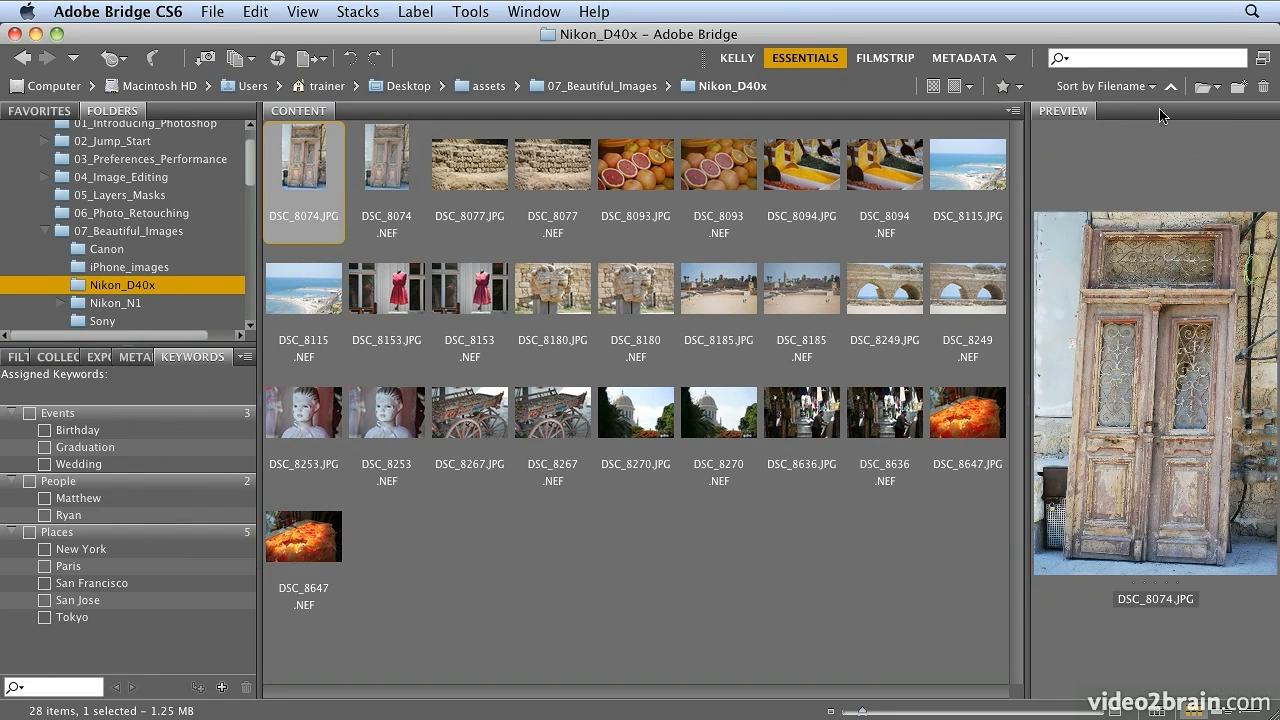
pyautogui.moveTo(1060, 112); pyautogui.dragTo(200, 357)
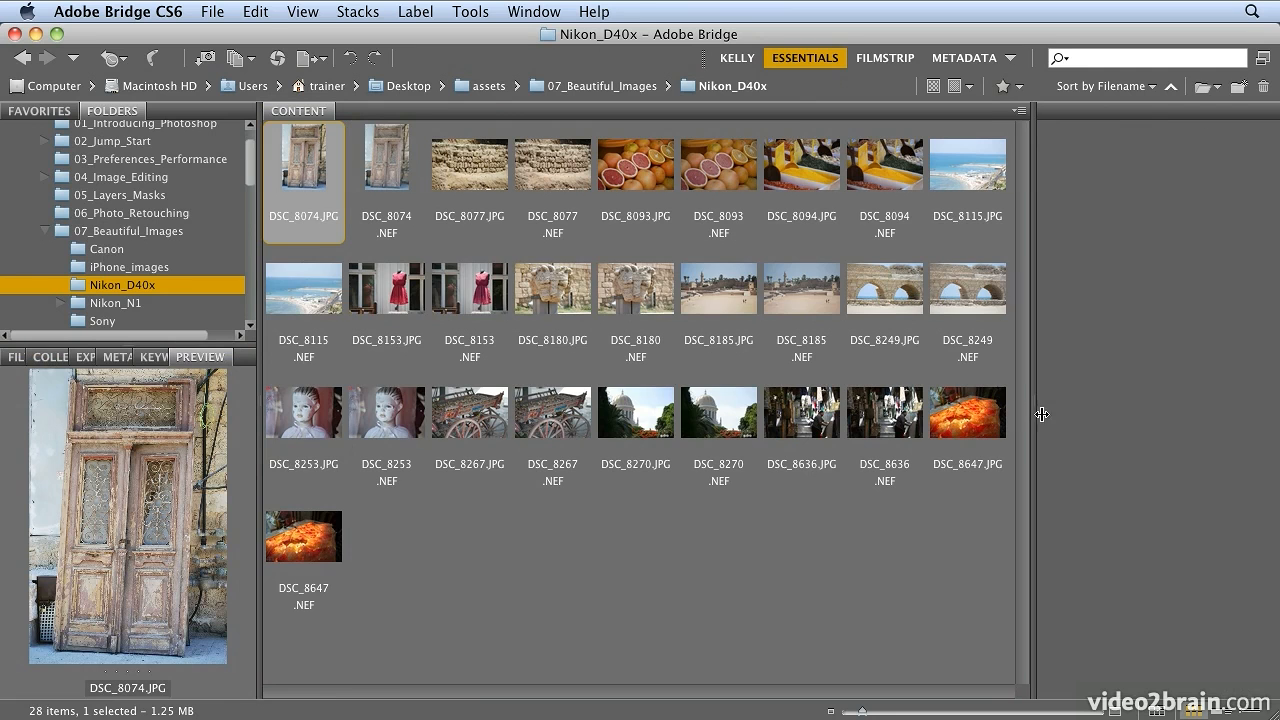
# Step: Collapse the emptied panel column, widen the column holding the Preview to over half the window, and shorten the Folders panel
pyautogui.moveTo(1027, 418); pyautogui.dragTo(1274, 420)
pyautogui.moveTo(259, 397); pyautogui.dragTo(710, 397)
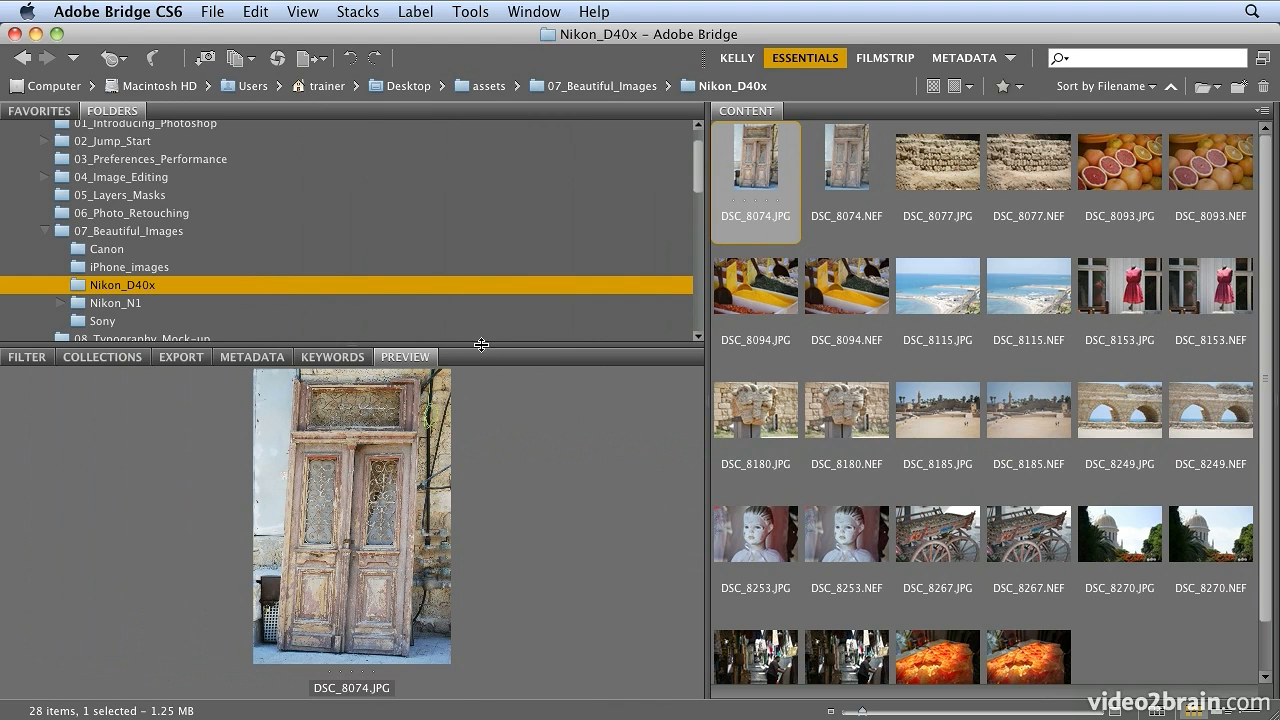
pyautogui.moveTo(481, 346); pyautogui.dragTo(480, 224)
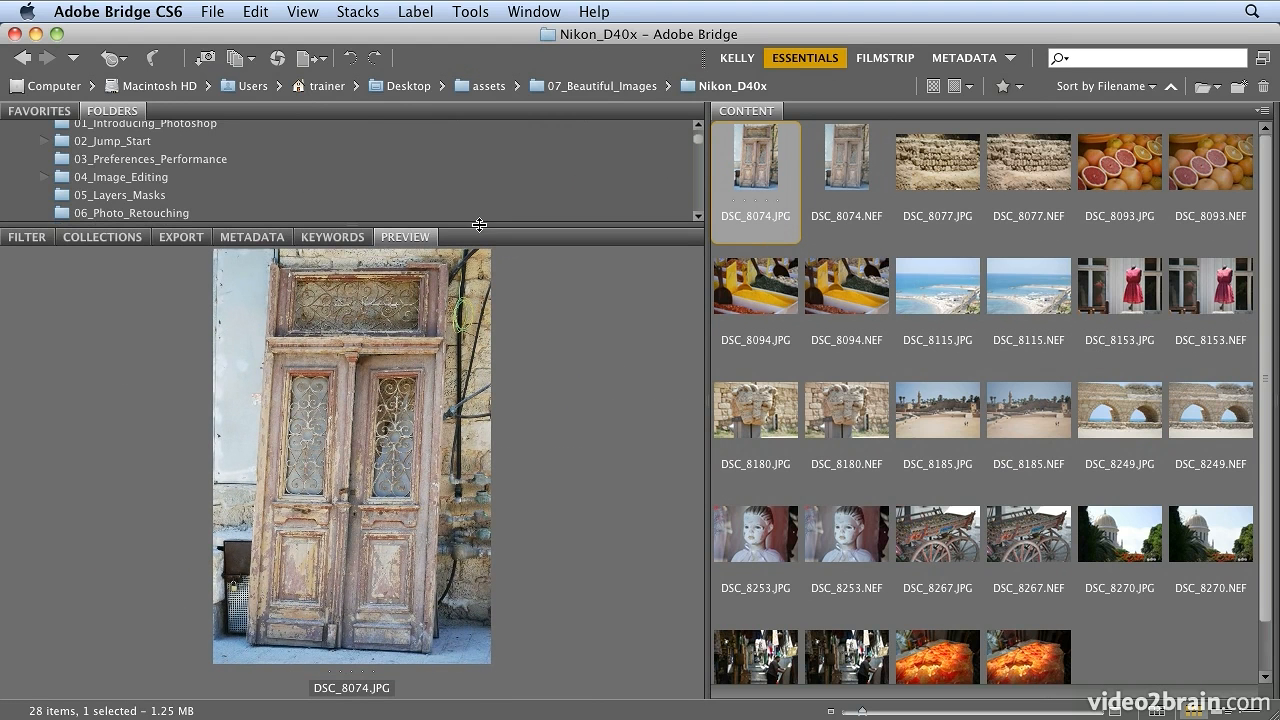
pyautogui.click(699, 216)
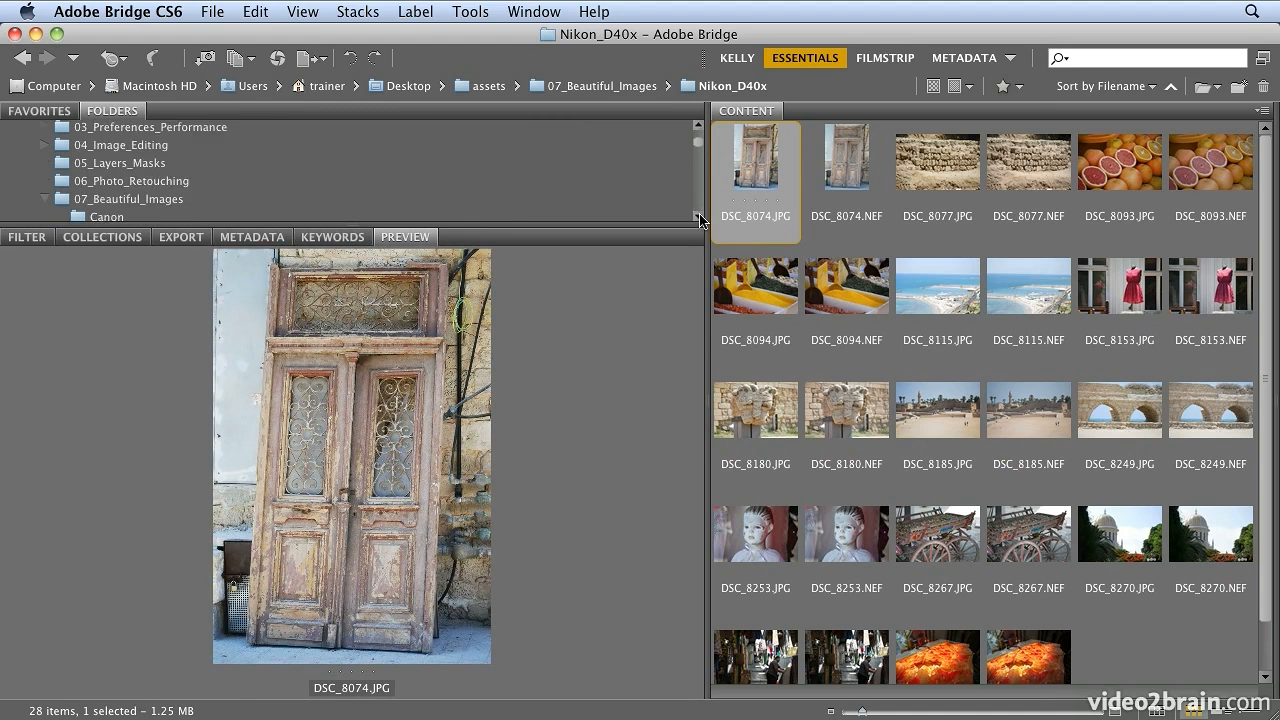
# Step: Select DSC_8074.JPG and DSC_8074.NEF together to compare them side by side in the preview
pyautogui.click(838, 178)
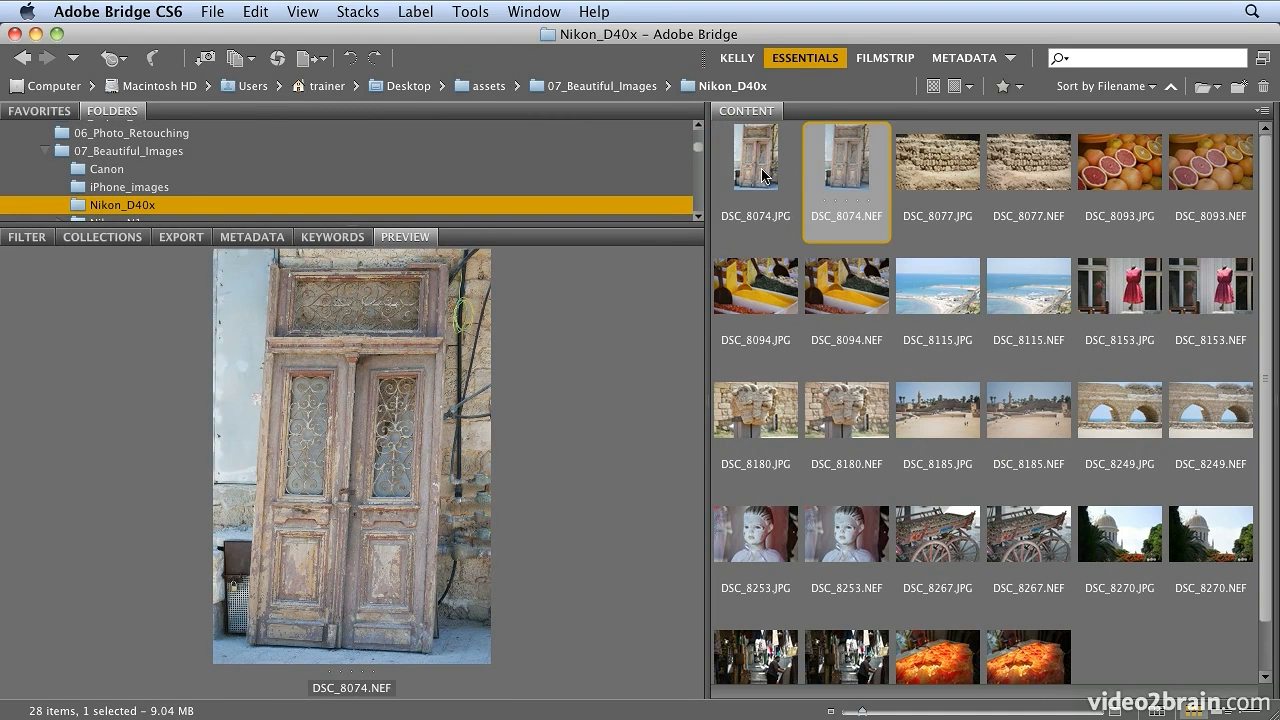
pyautogui.click(763, 176)
pyautogui.keyDown('shift'); pyautogui.click(848, 177); pyautogui.keyUp('shift')
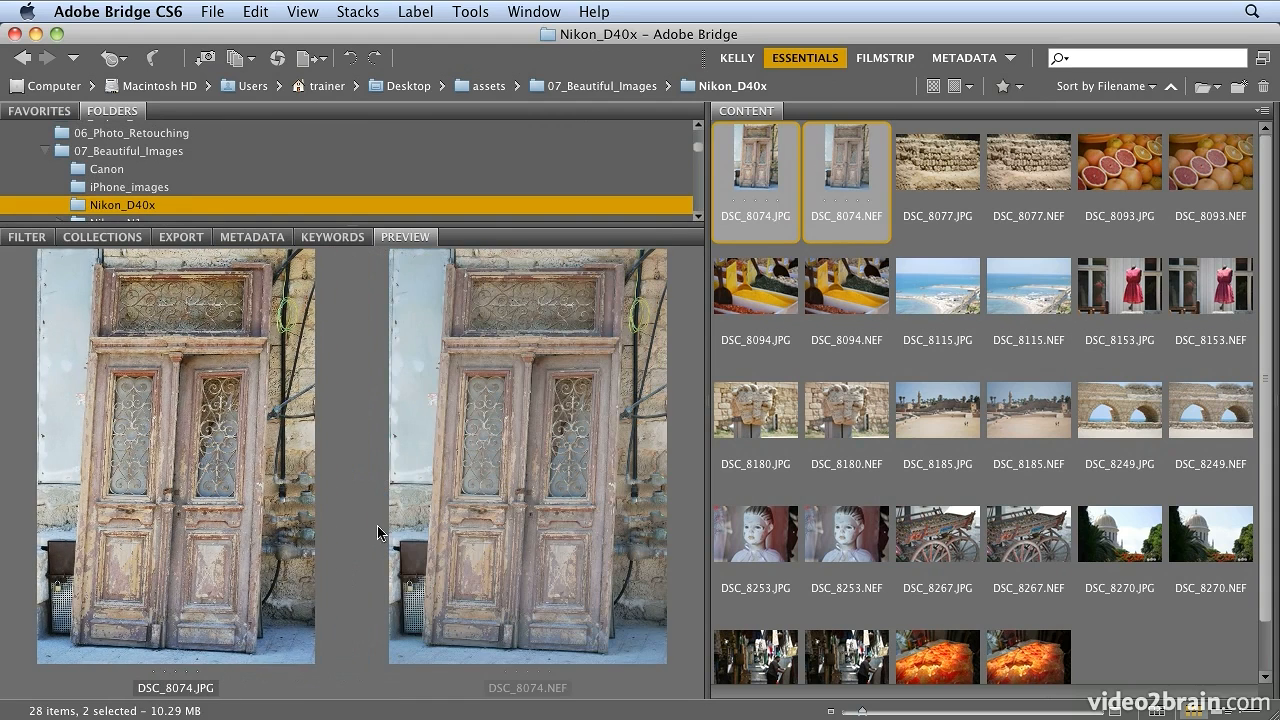
# Step: Shorten the Folders panel a little more to enlarge the side-by-side preview, keeping the Nikon_D40x folder in view
pyautogui.moveTo(433, 222); pyautogui.dragTo(791, 218)
pyautogui.click(698, 193)
pyautogui.click(698, 193)
pyautogui.moveTo(815, 112); pyautogui.dragTo(409, 357)
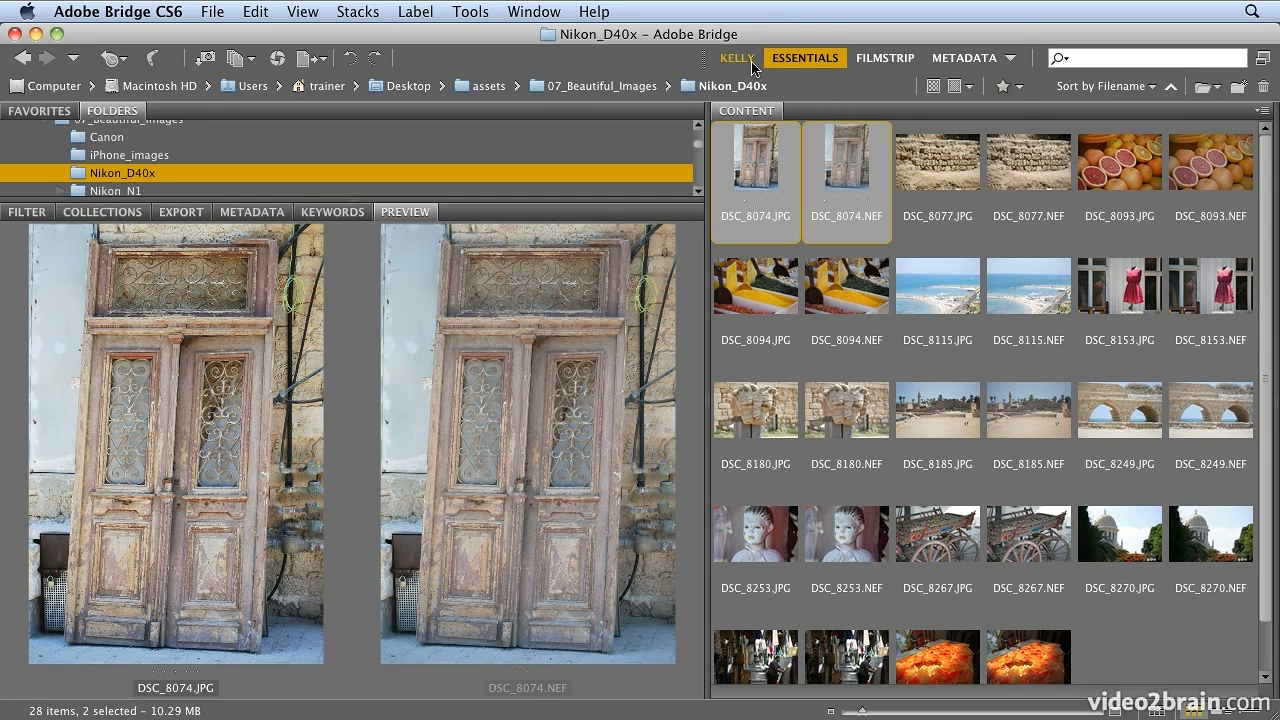
pyautogui.click(552, 13)
pyautogui.moveTo(551, 70)
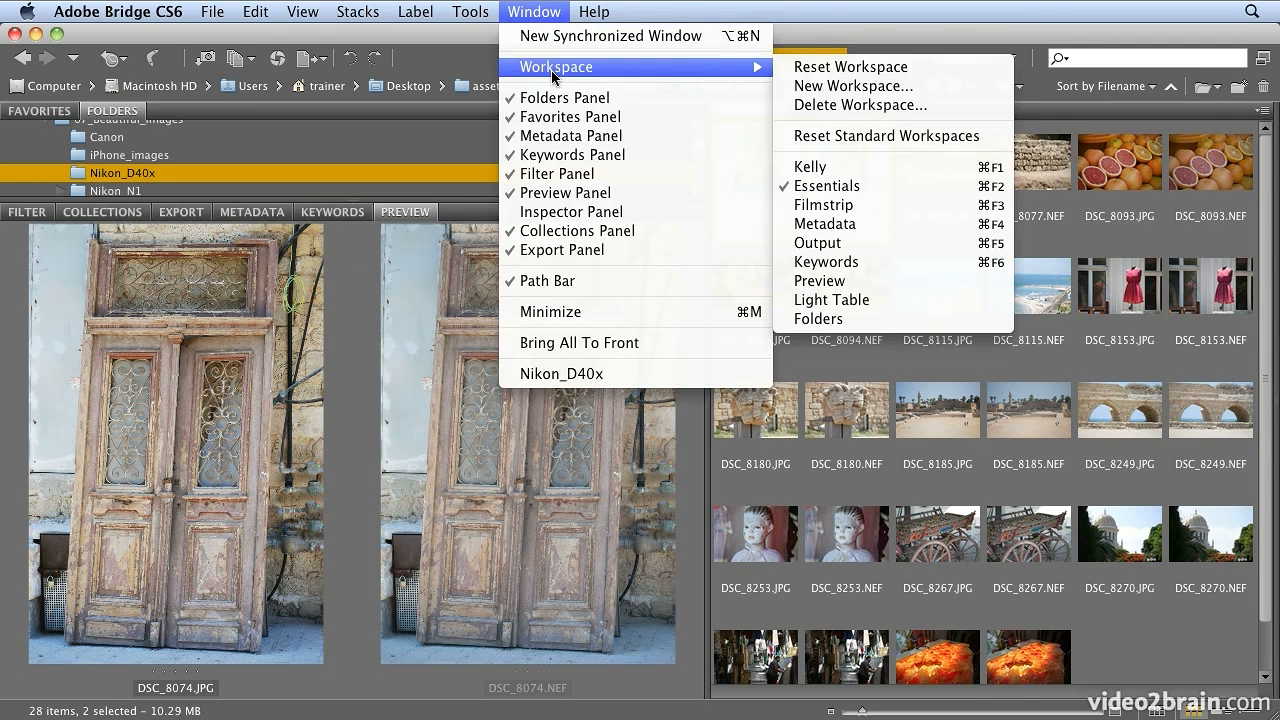
pyautogui.click(521, 10)
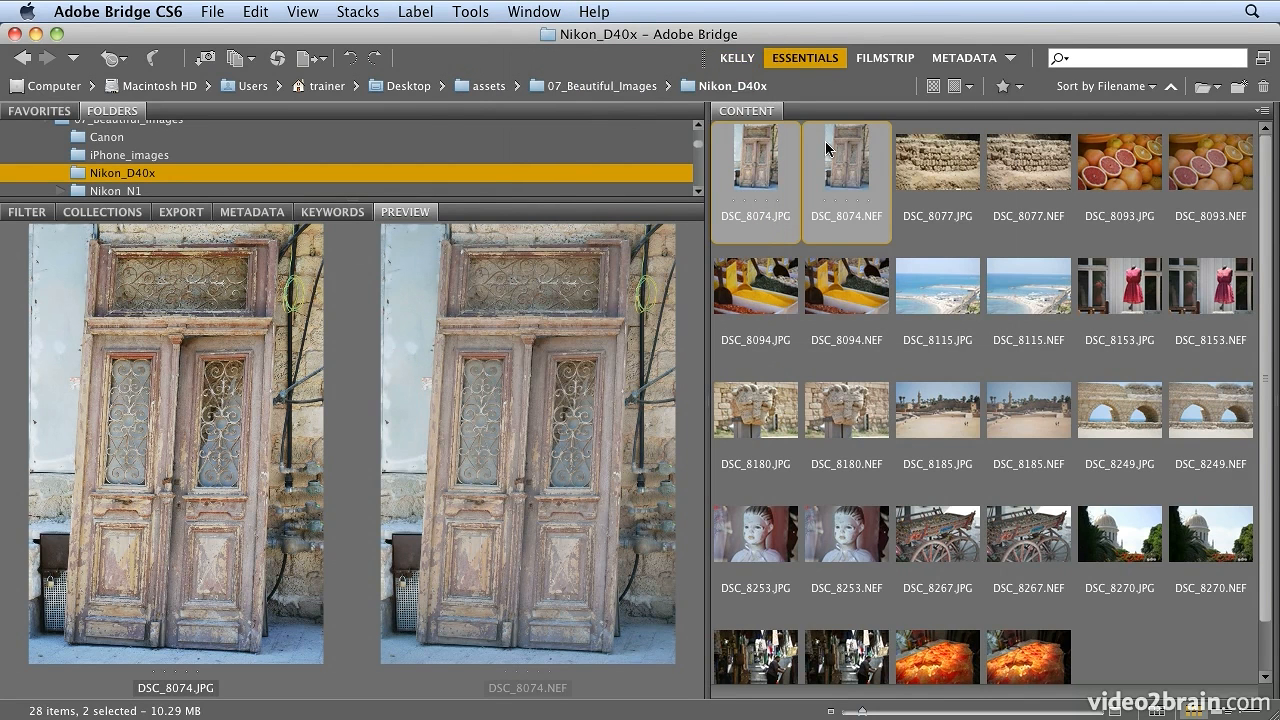
# Step: Show the metadata of DSC_8074.NEF and examine its file properties and IPTC Core and Extension fields
pyautogui.click(268, 212)
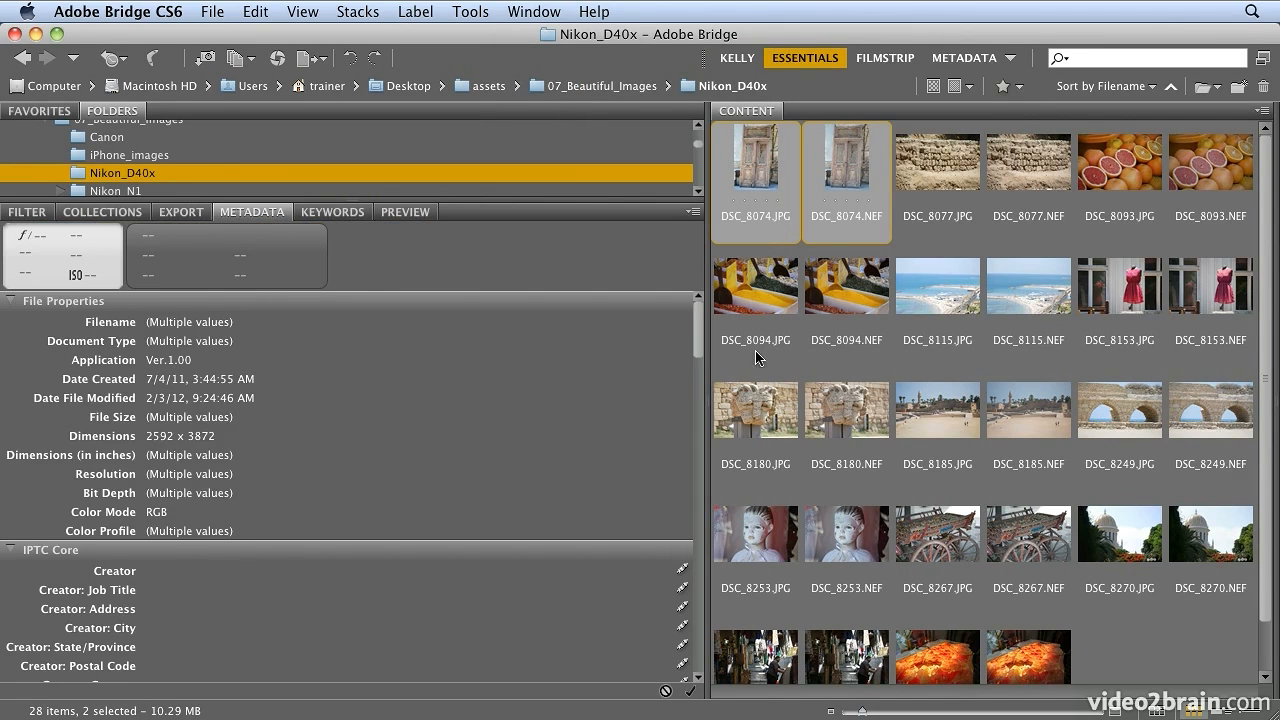
pyautogui.click(896, 186)
pyautogui.click(855, 178)
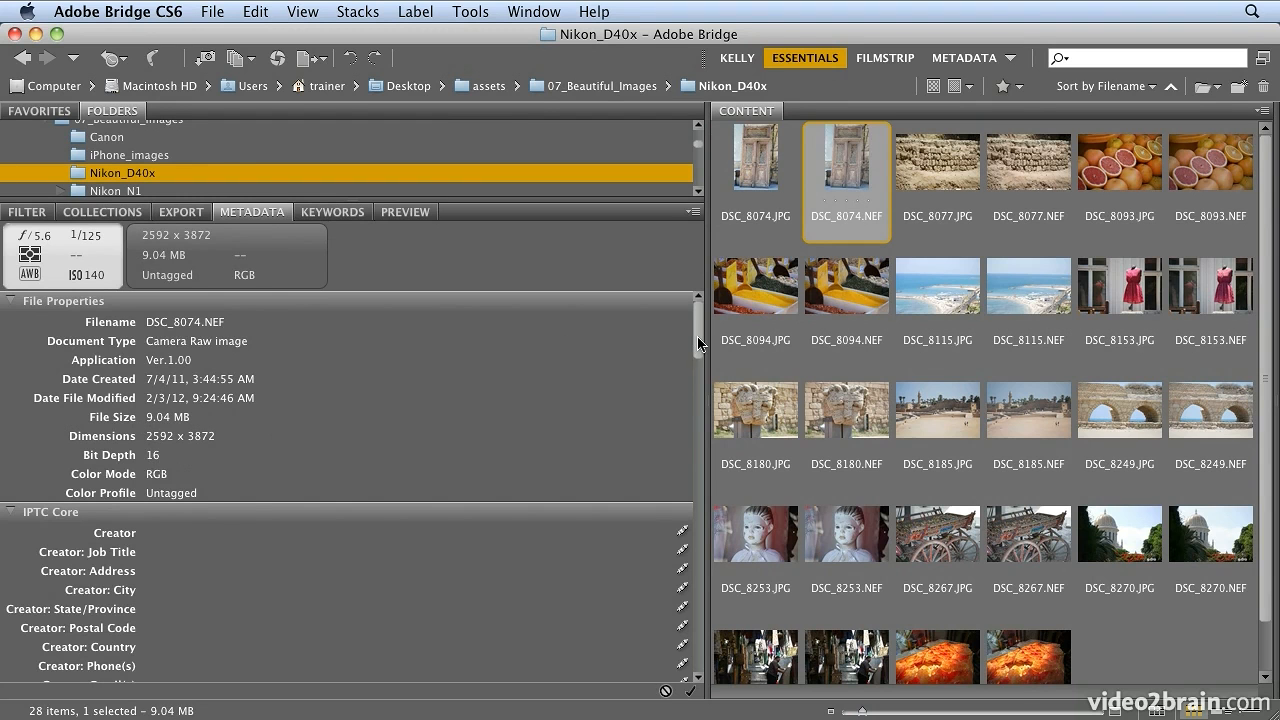
pyautogui.moveTo(698, 344); pyautogui.dragTo(698, 440)
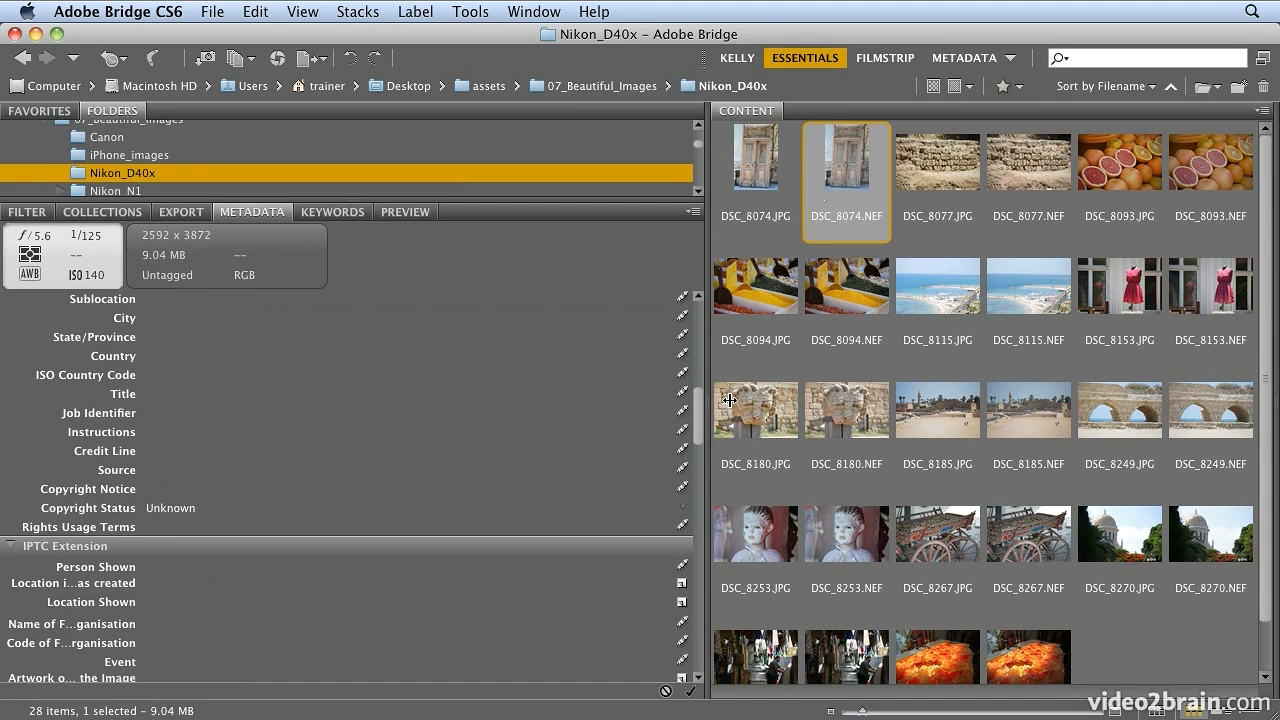
pyautogui.moveTo(703, 448); pyautogui.dragTo(700, 384)
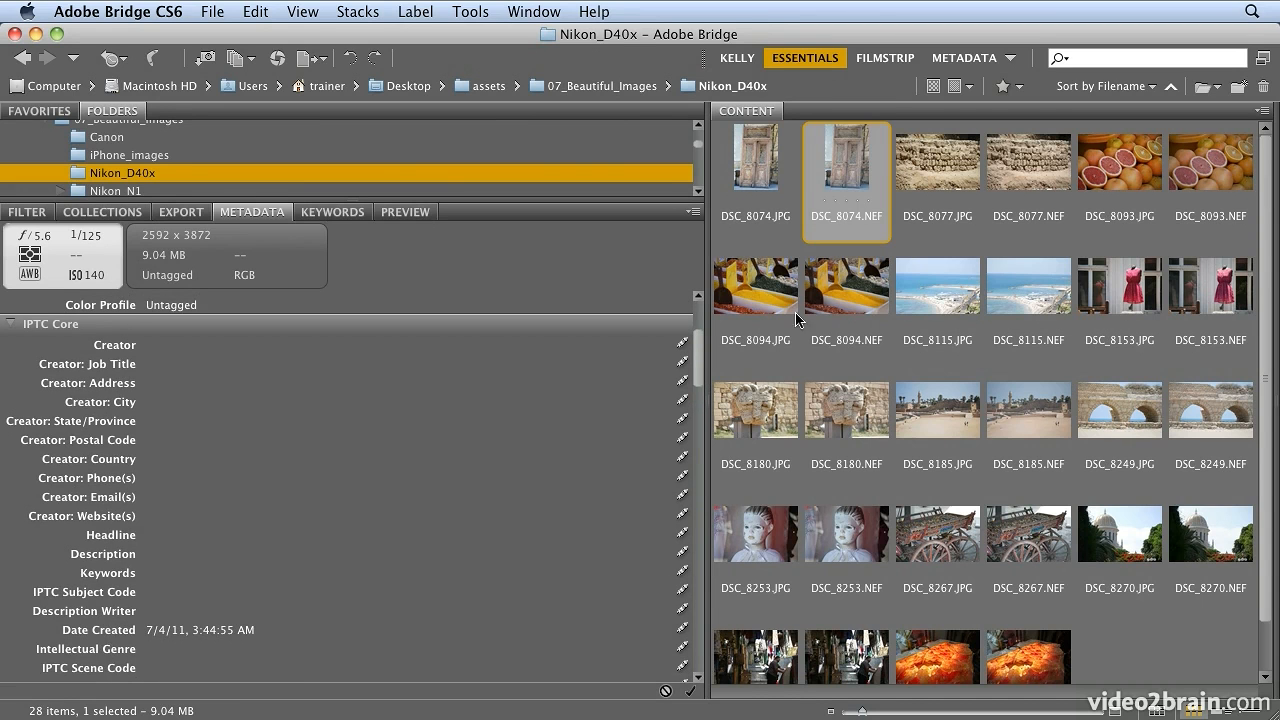
# Step: Create a new metadata template named with the photographer's full name, and copy that name
pyautogui.click(693, 213)
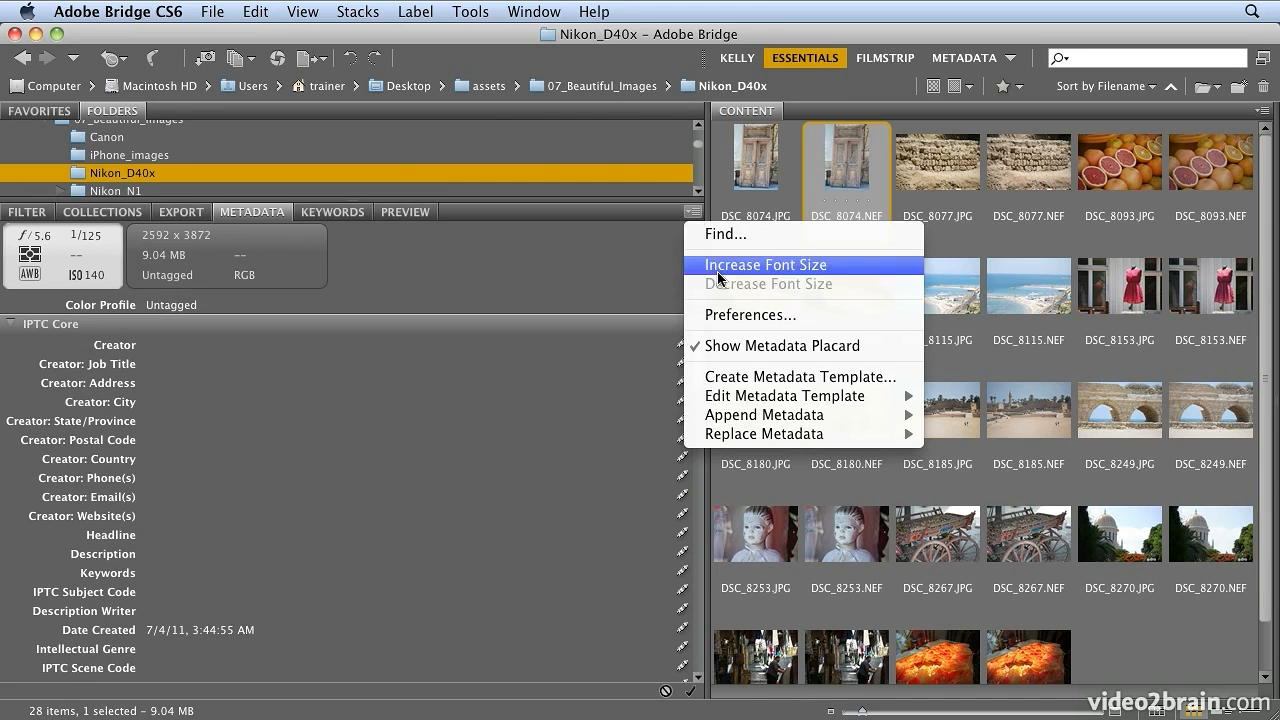
pyautogui.click(742, 376)
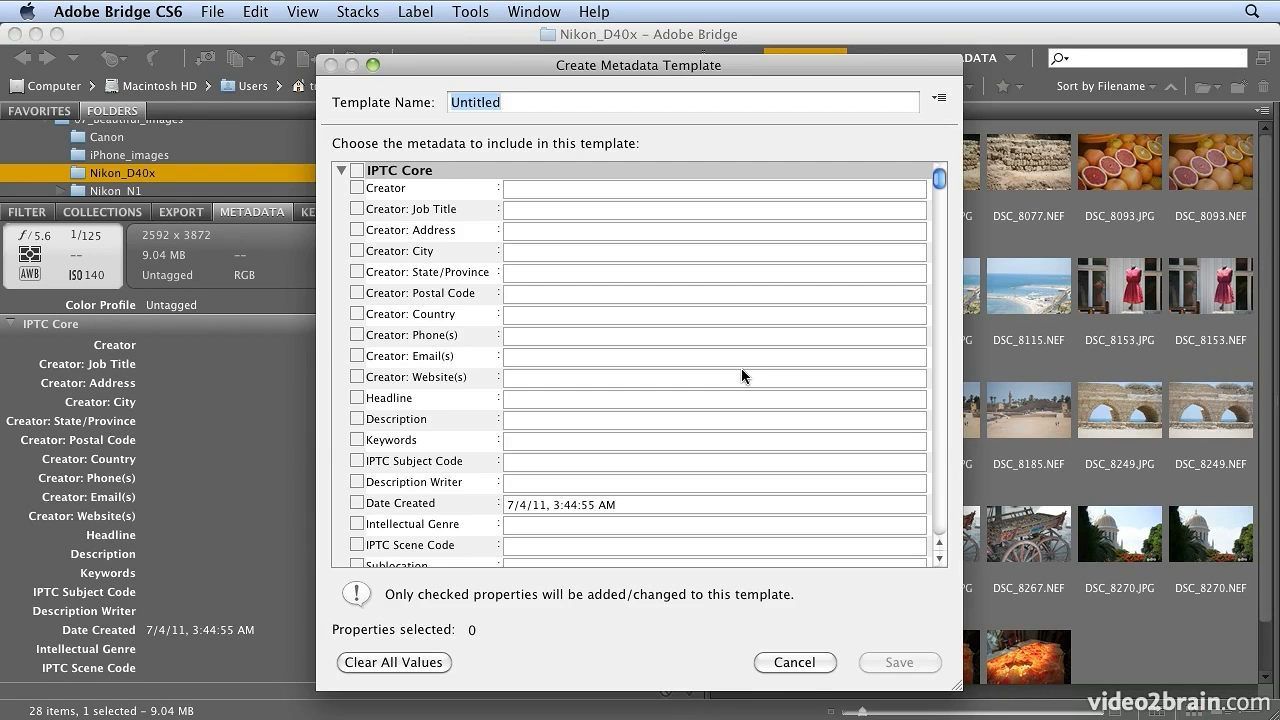
pyautogui.write('Dan Brodnitz')
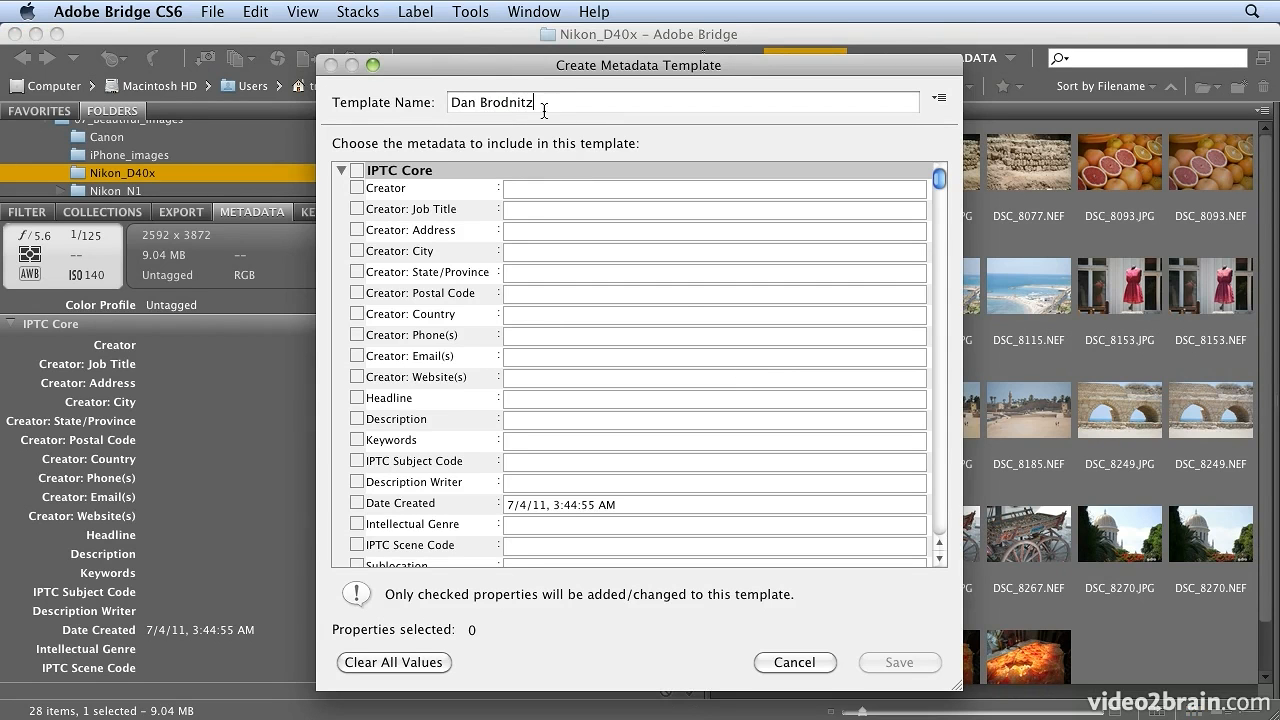
pyautogui.moveTo(554, 104); pyautogui.dragTo(397, 107)
pyautogui.press('super+c')
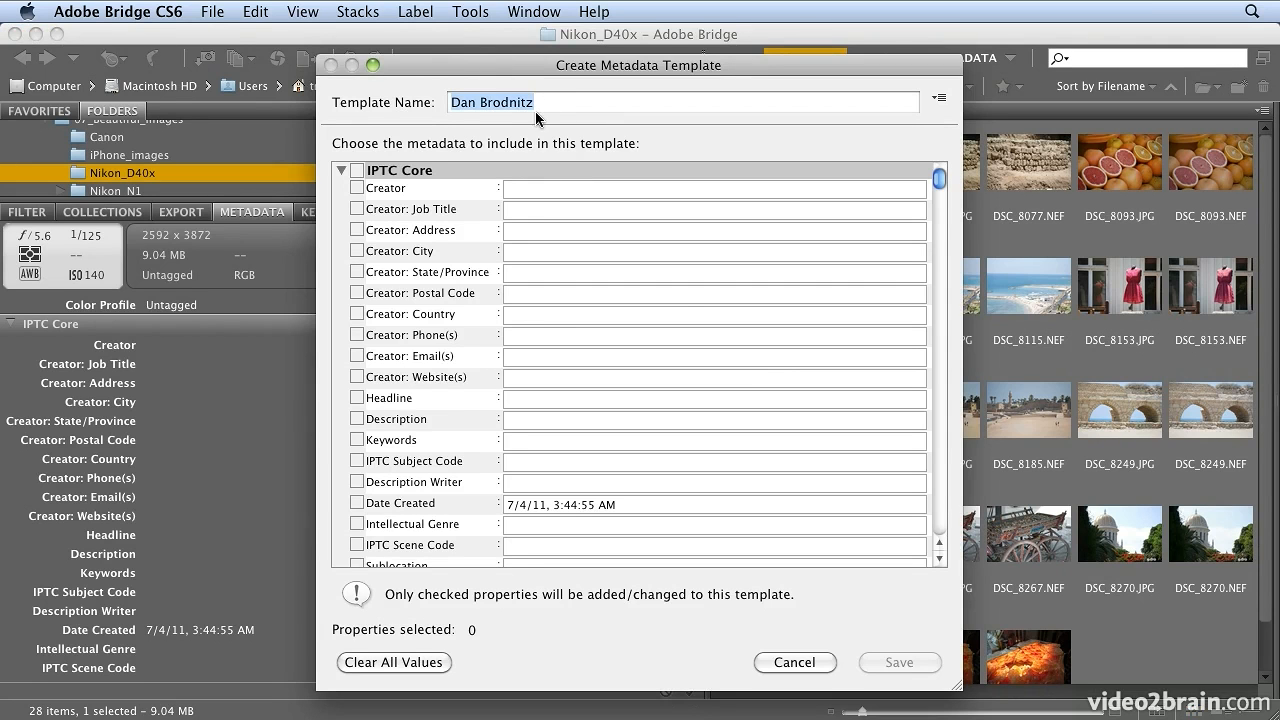
# Step: Include all IPTC Core properties in the template and paste the photographer's full name as the Creator
pyautogui.click(360, 172)
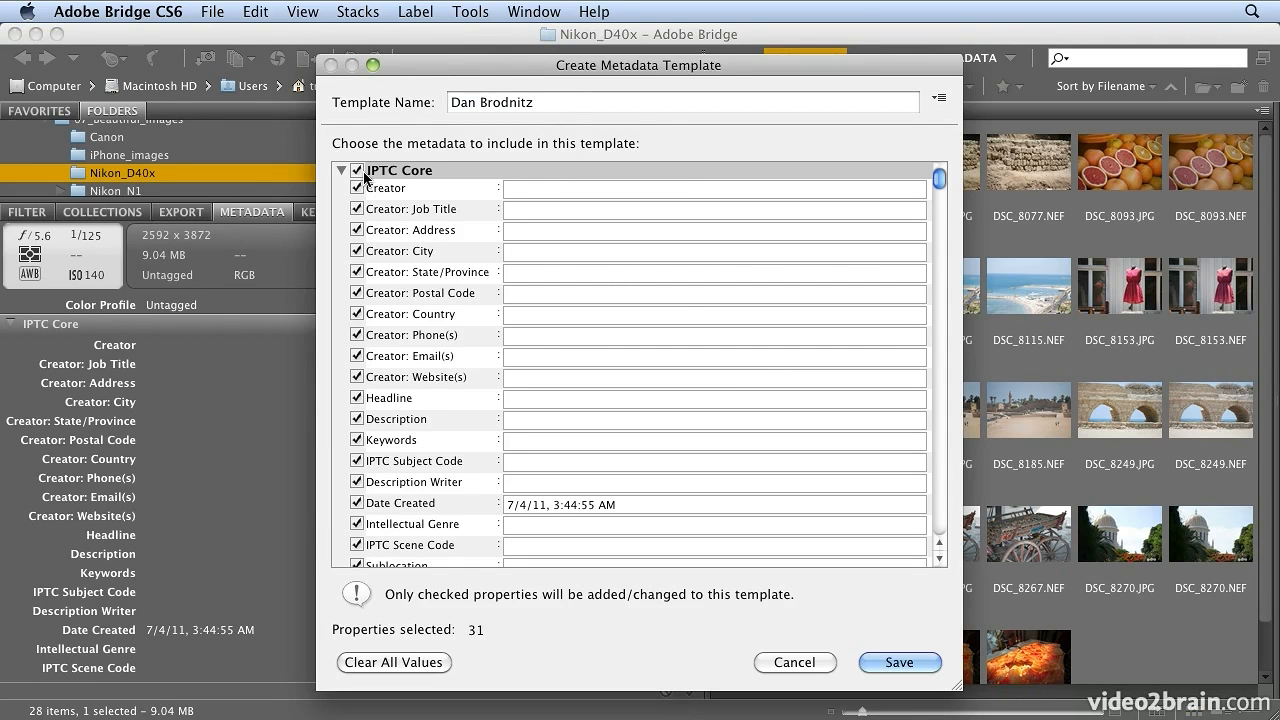
pyautogui.click(550, 190)
pyautogui.press('super+v')
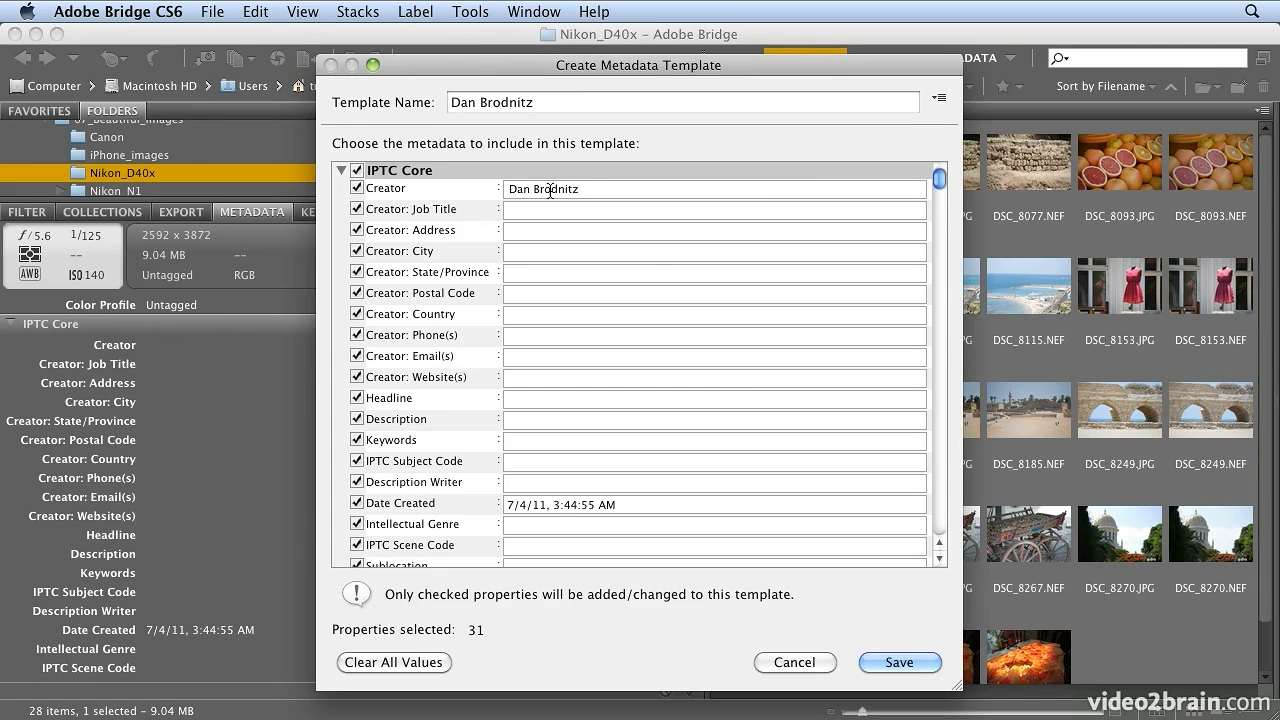
pyautogui.click(546, 210)
pyautogui.write('Berkeley')
pyautogui.press('Tab')
pyautogui.write('CA')
pyautogui.press('Tab')
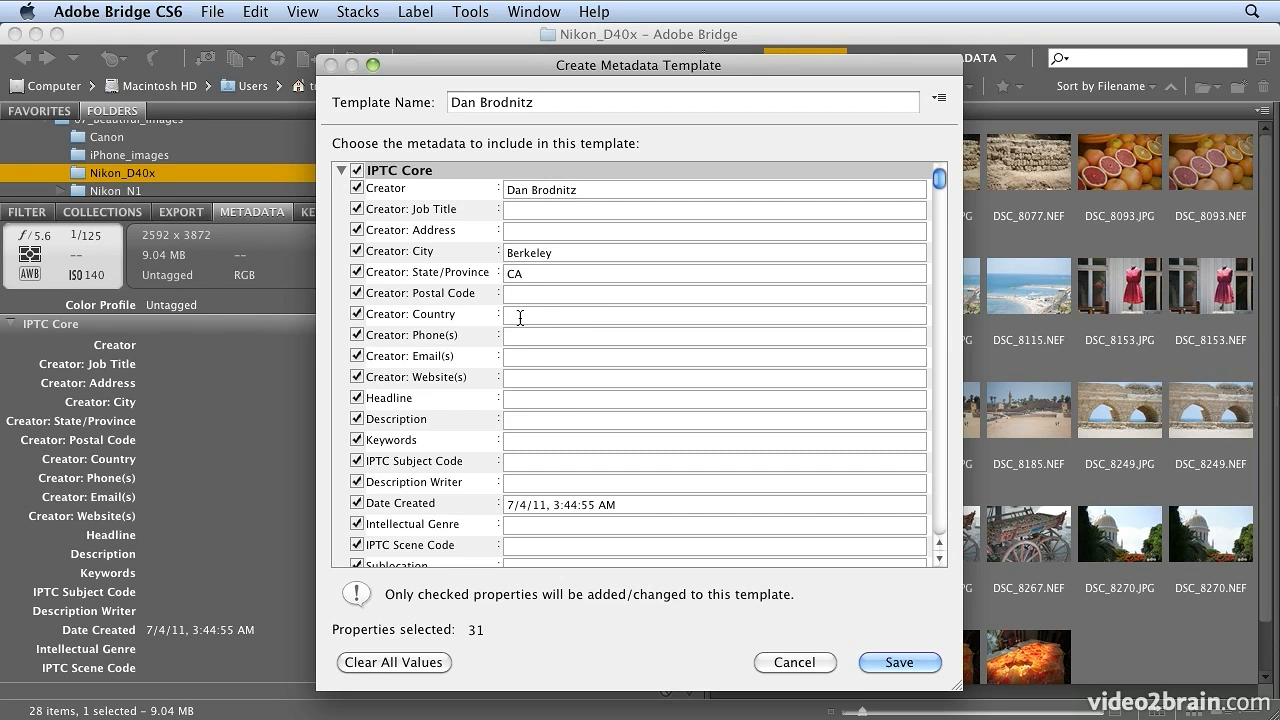
pyautogui.write('USA')
pyautogui.click(523, 377)
pyautogui.write('http://video2brain.com')
# Step: Set the copyright status to Copyrighted, rights usage terms to "All rights reserved." and copyright notice to 2012, and save the template
pyautogui.click(939, 528)
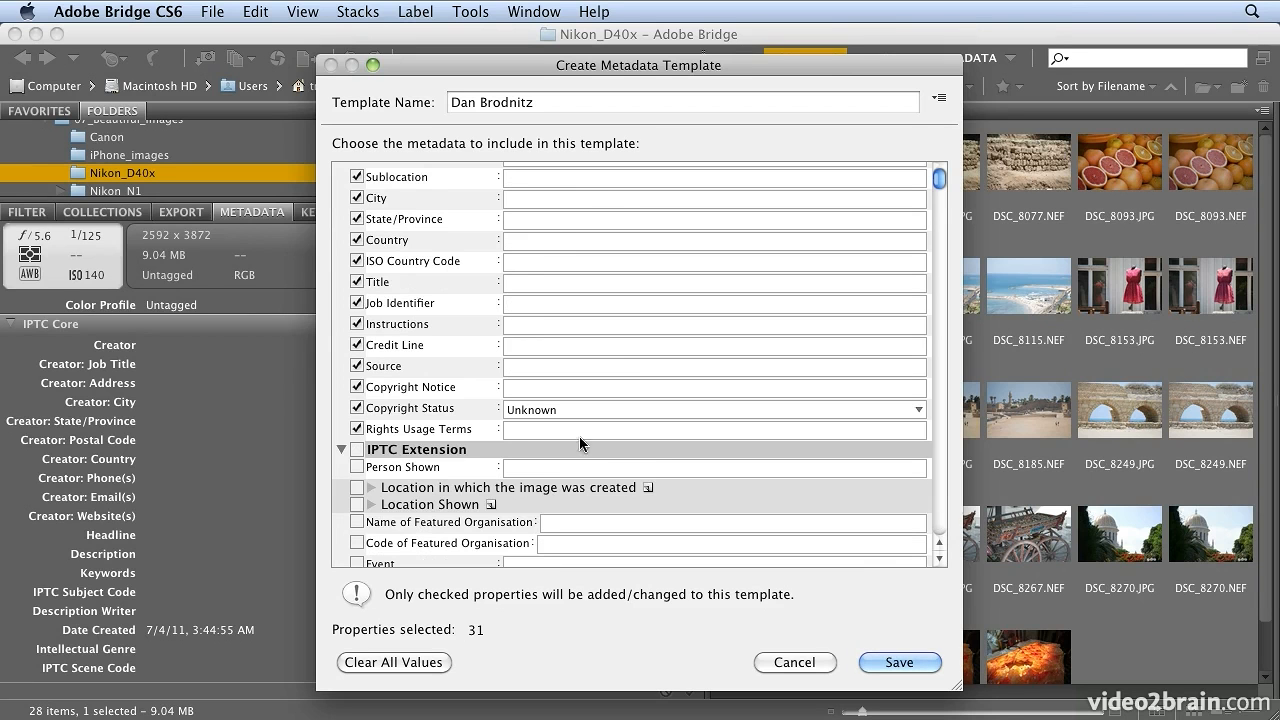
pyautogui.click(539, 410)
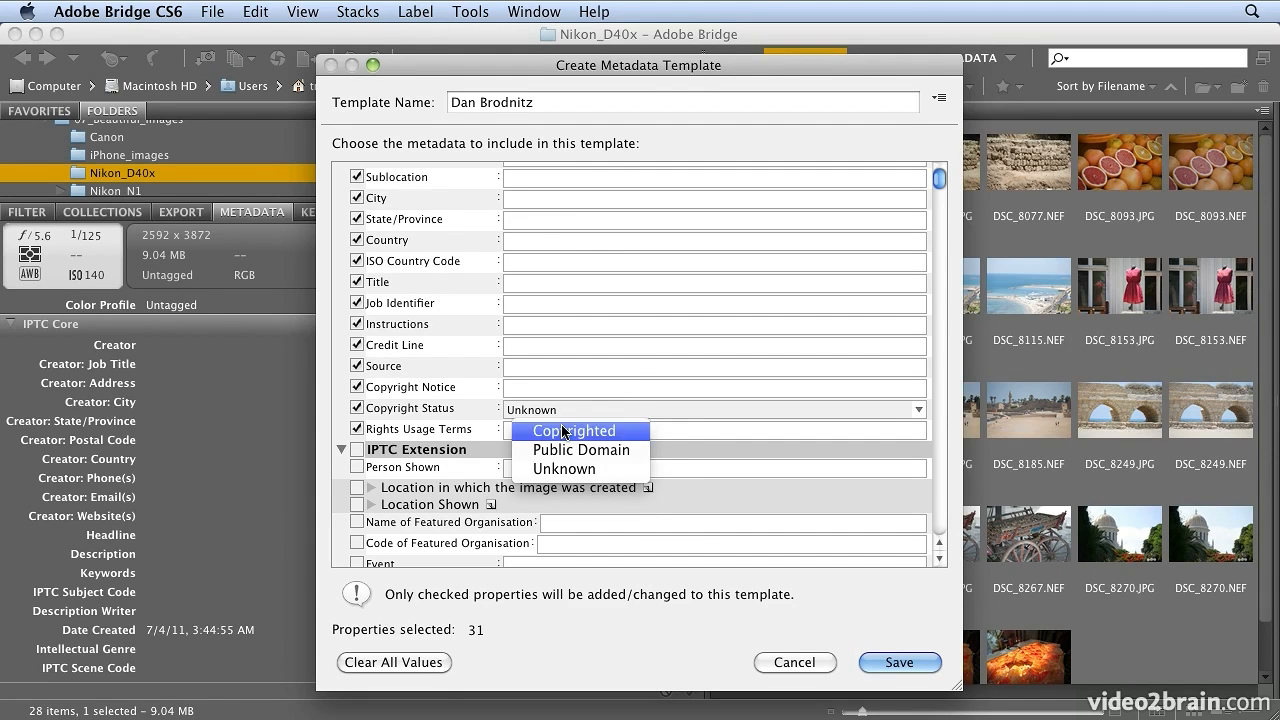
pyautogui.click(564, 431)
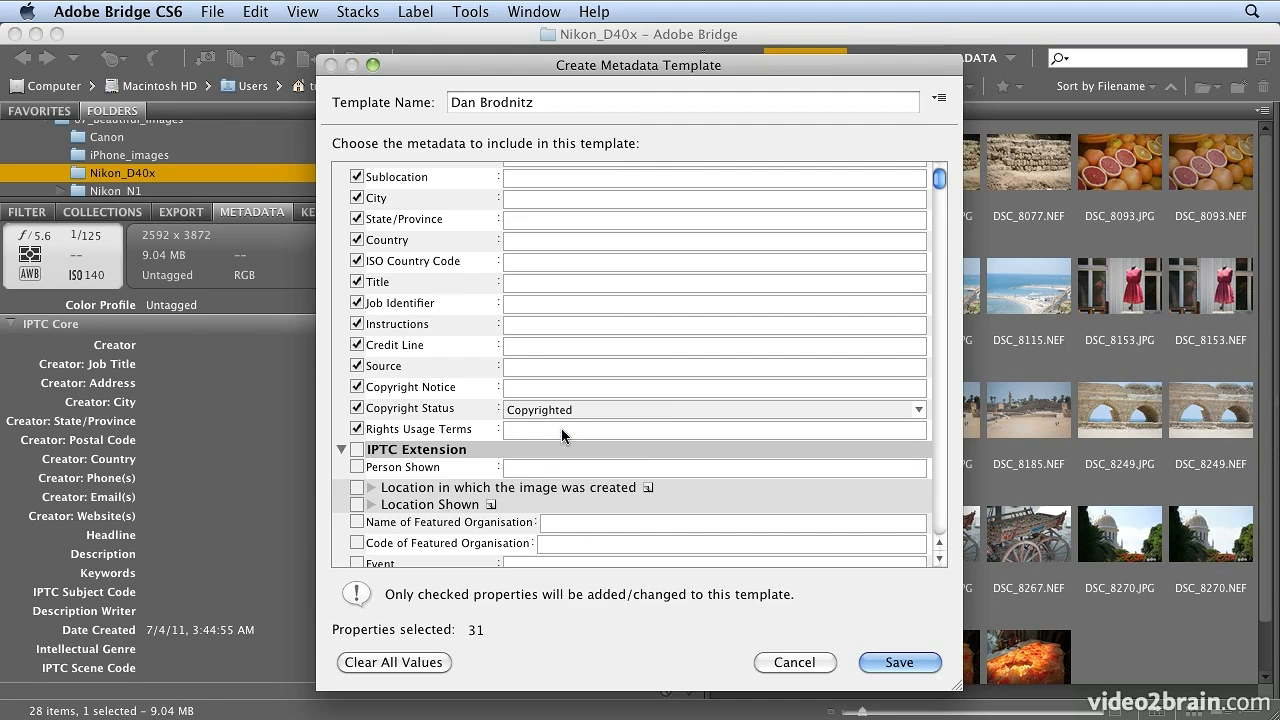
pyautogui.click(560, 432)
pyautogui.write('All')
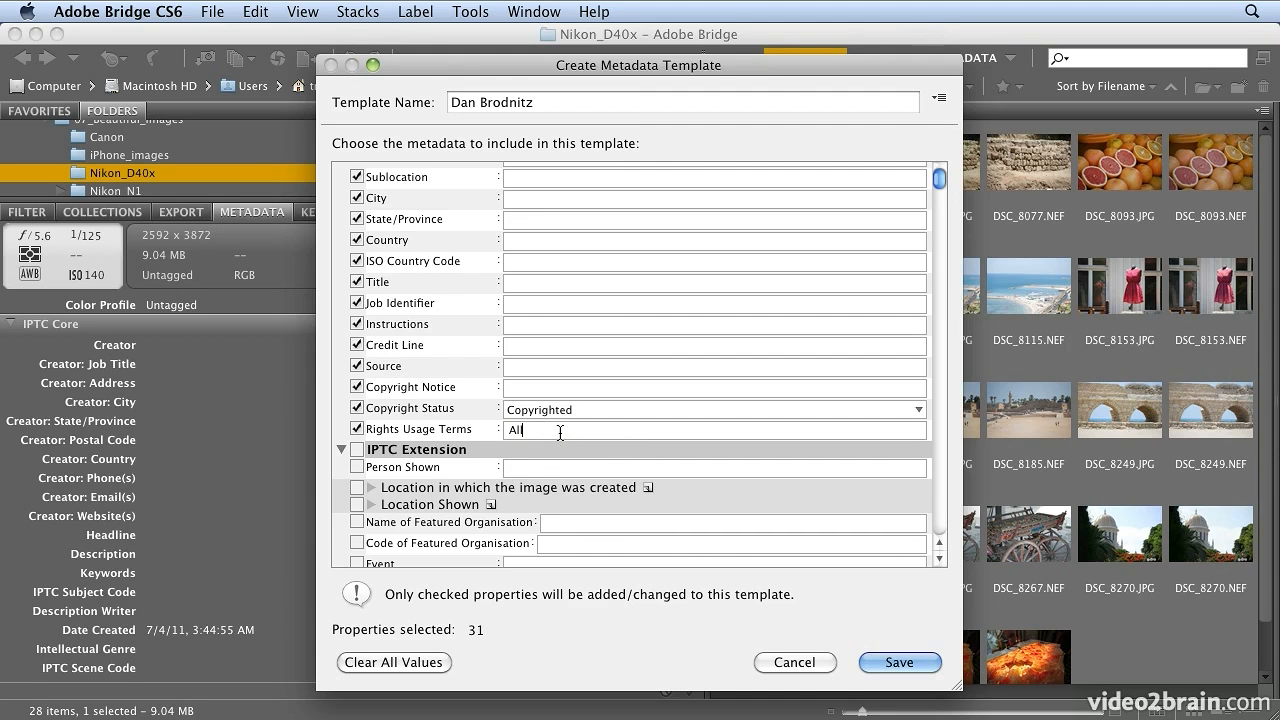
pyautogui.write(' rights reserved.')
pyautogui.click(522, 389)
pyautogui.write('2012')
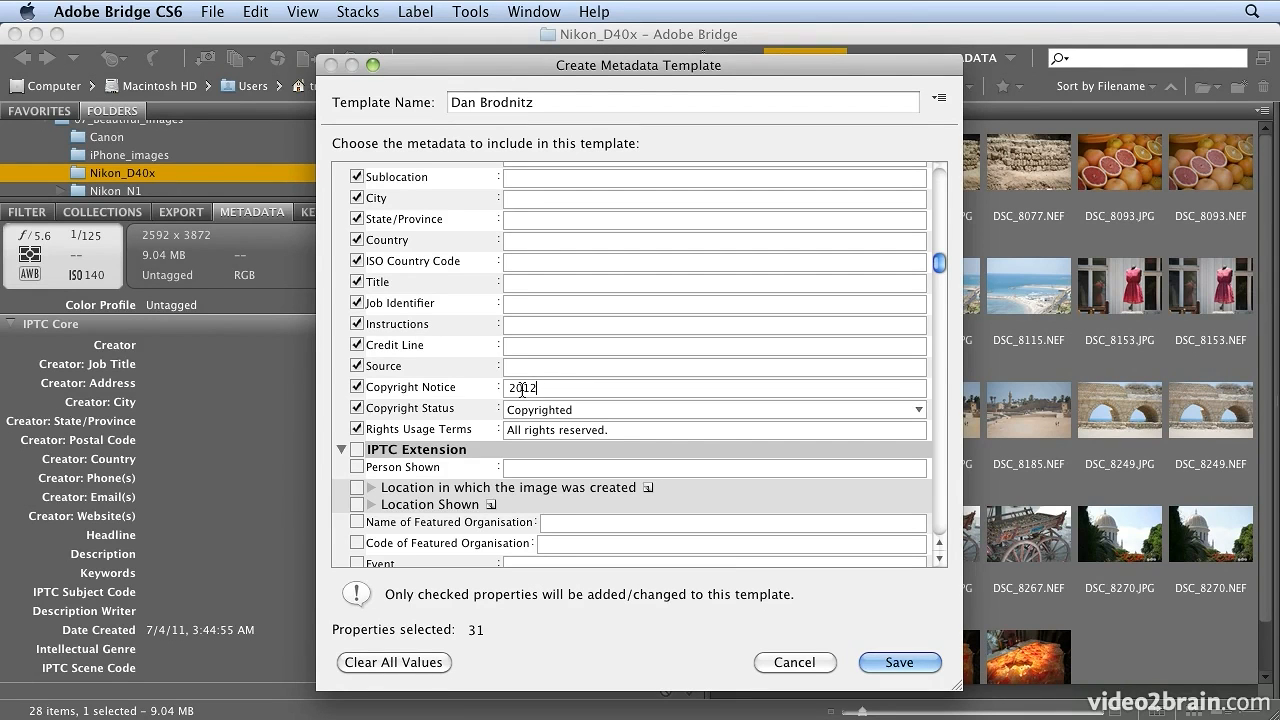
pyautogui.click(933, 652)
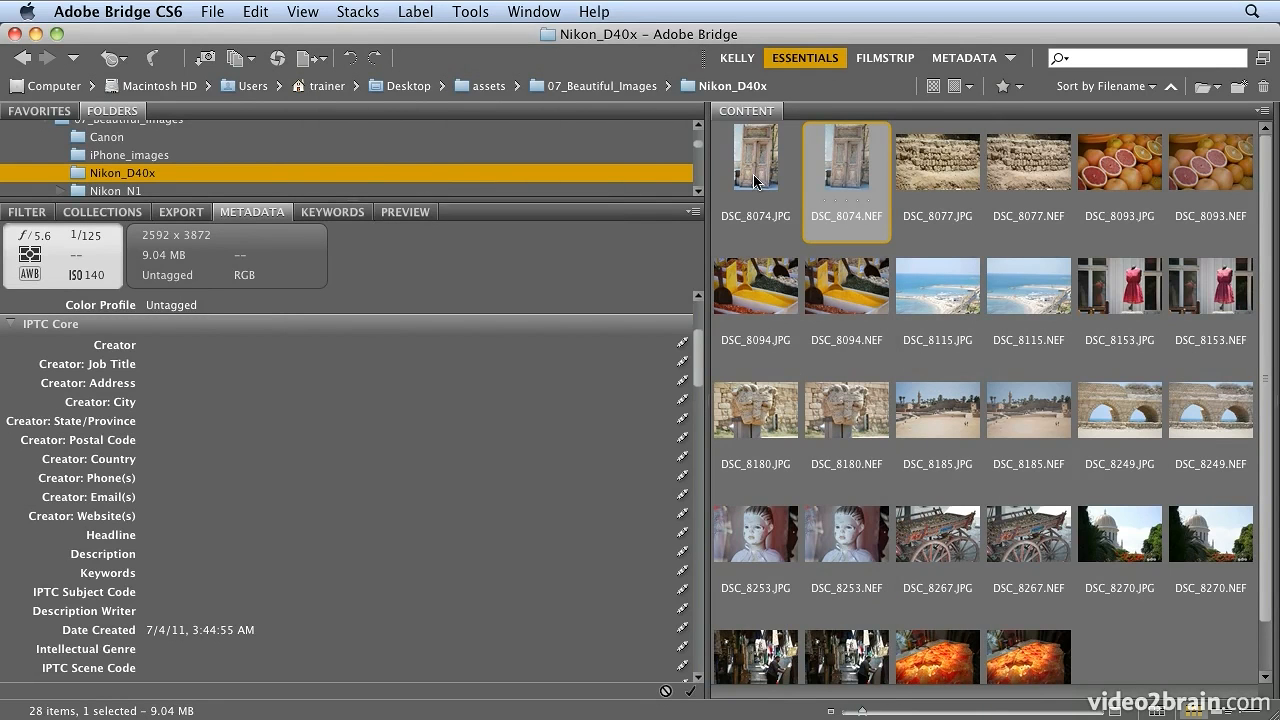
# Step: Append the metadata template named after the photographer to all images in the Nikon_D40x folder
pyautogui.press('super+a')
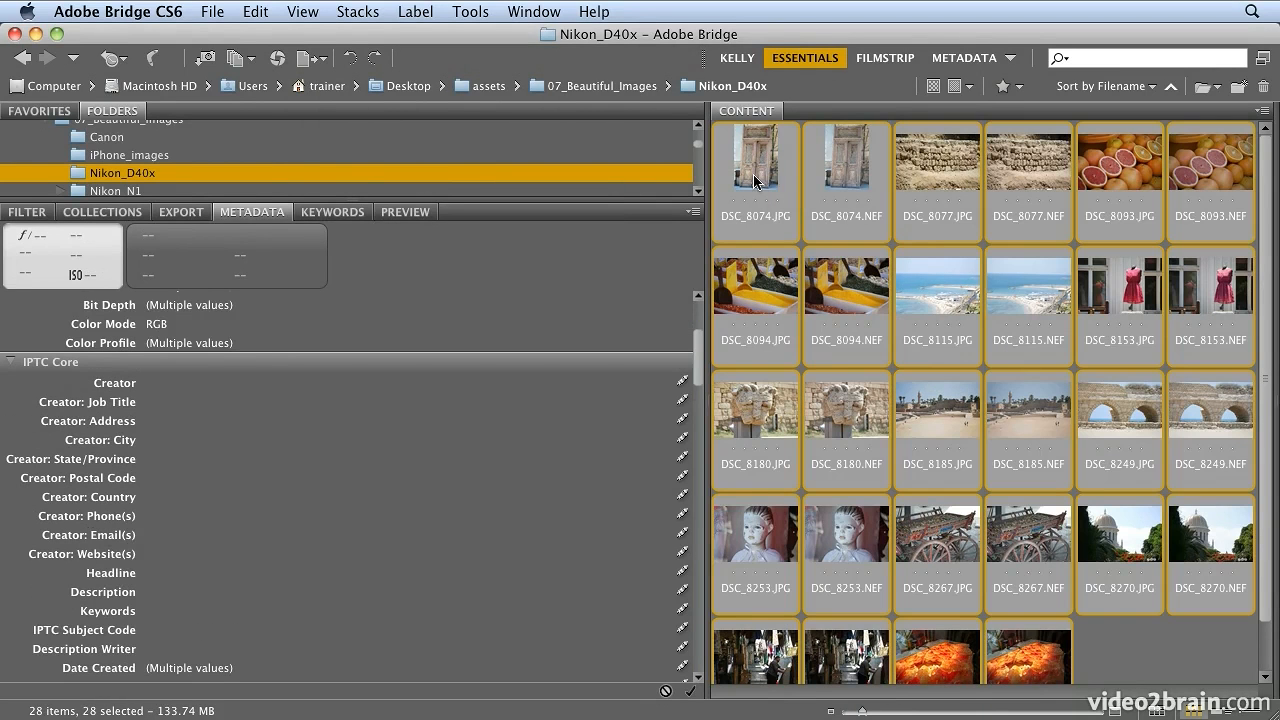
pyautogui.click(692, 212)
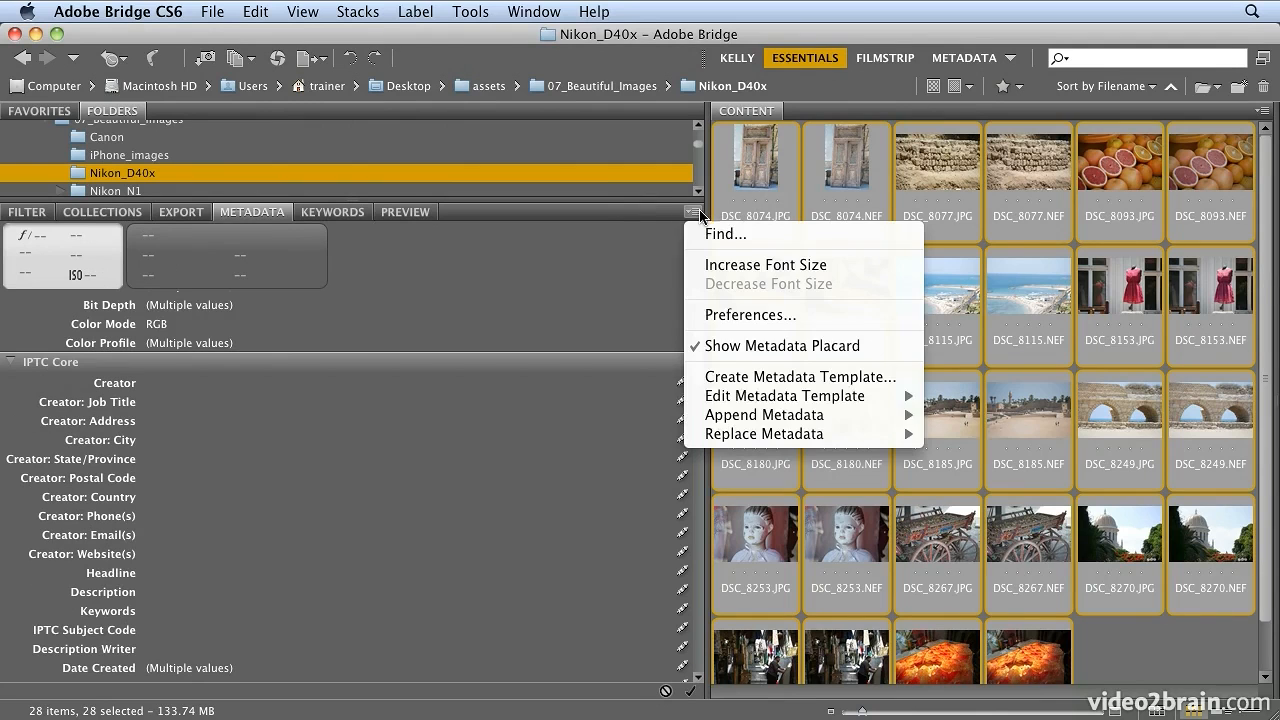
pyautogui.moveTo(767, 424)
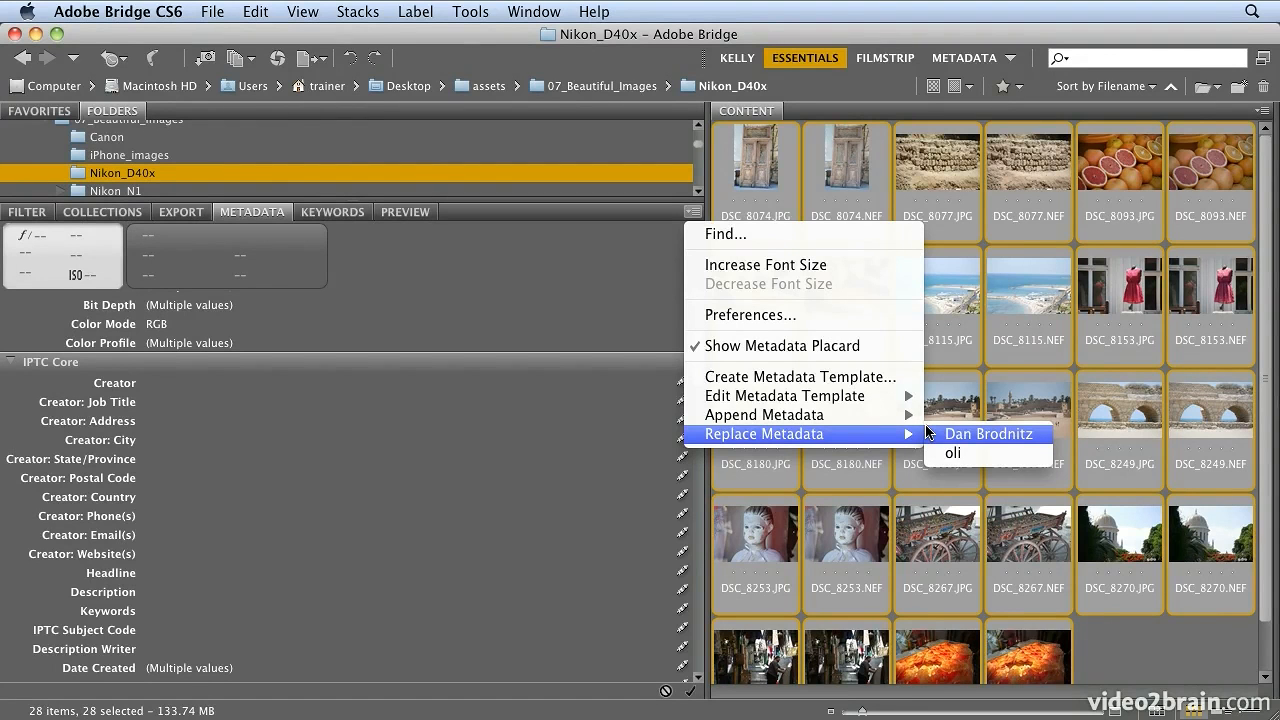
pyautogui.moveTo(912, 424)
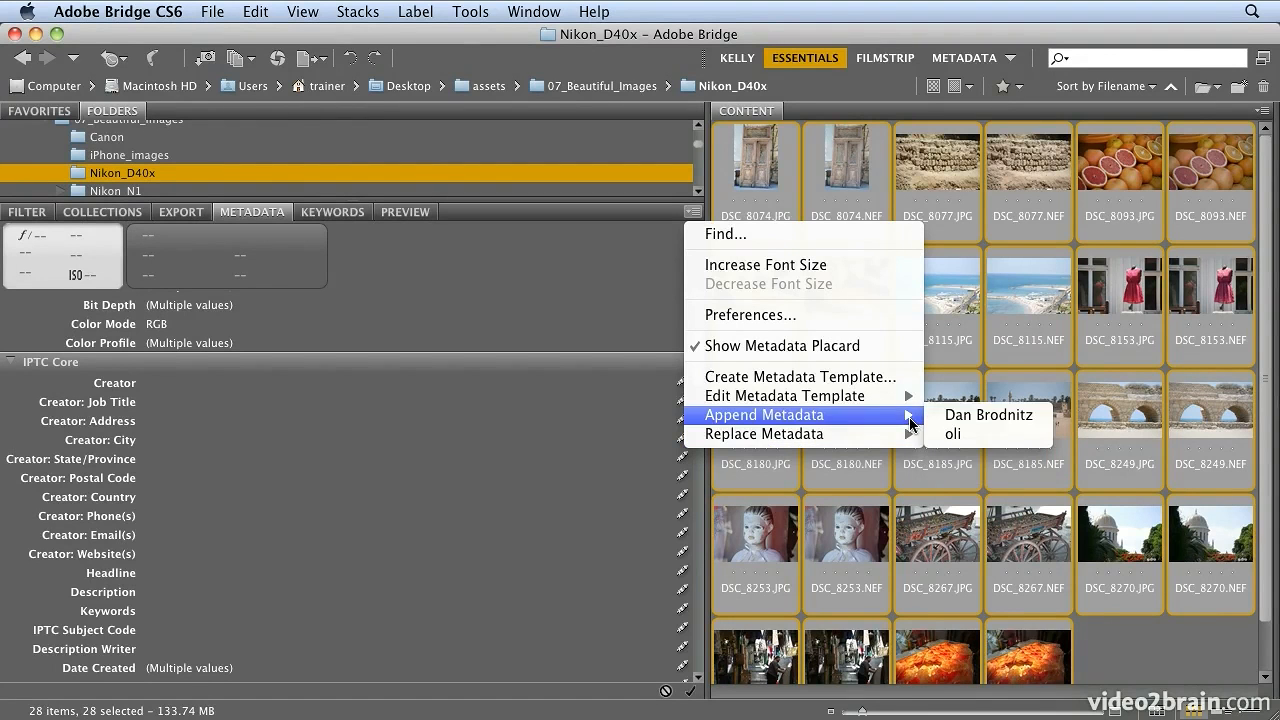
pyautogui.click(978, 419)
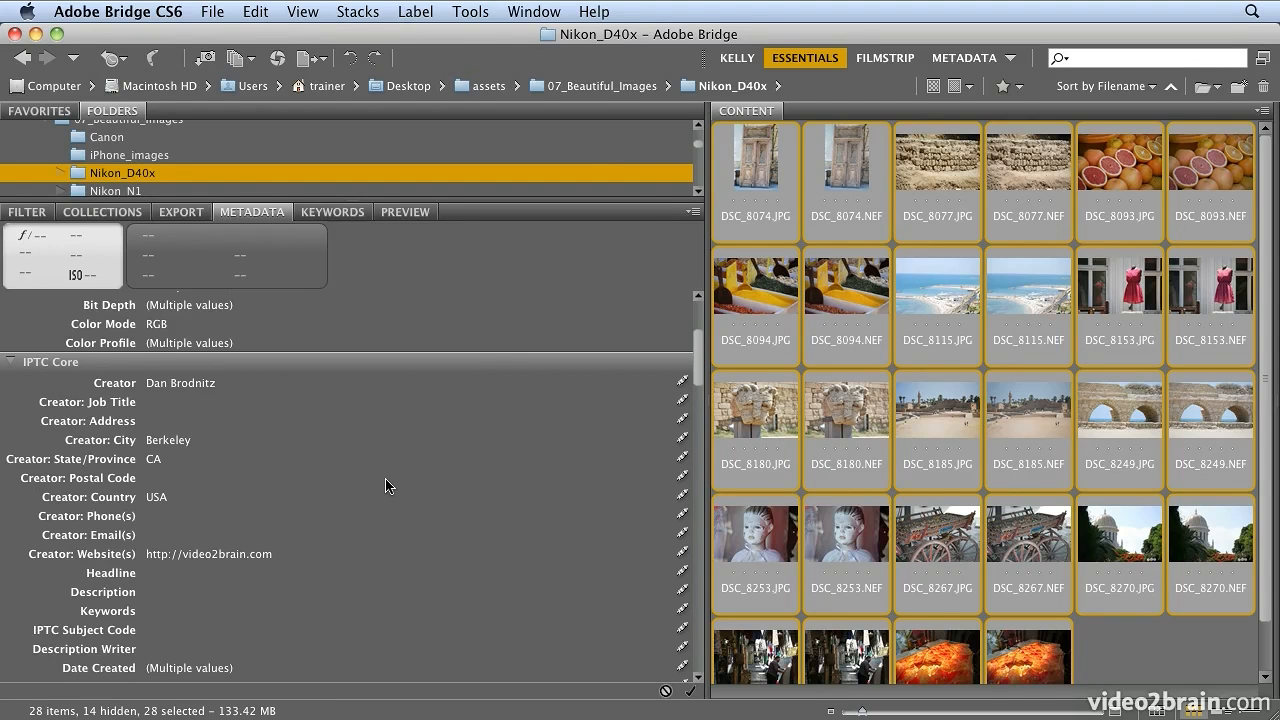
# Step: Create a metadata template named with the child's first name, including all IPTC Core properties and the photographer's full name as Creator
pyautogui.click(692, 212)
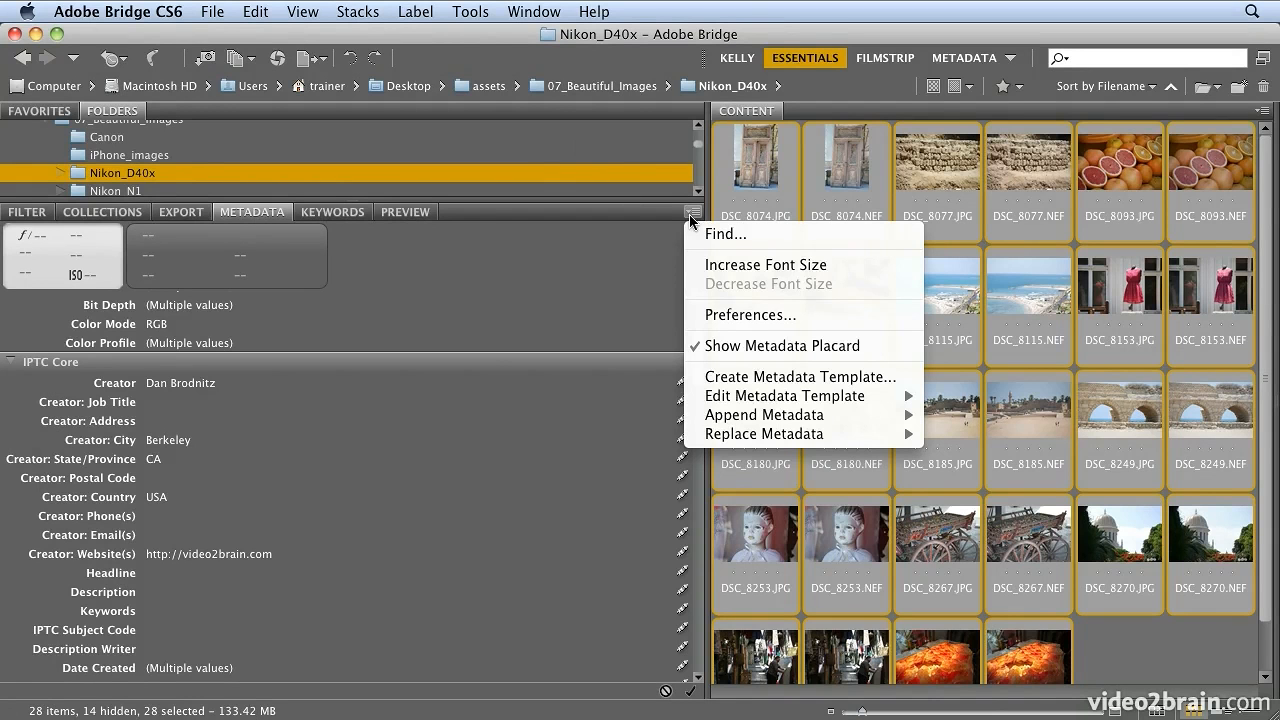
pyautogui.click(790, 376)
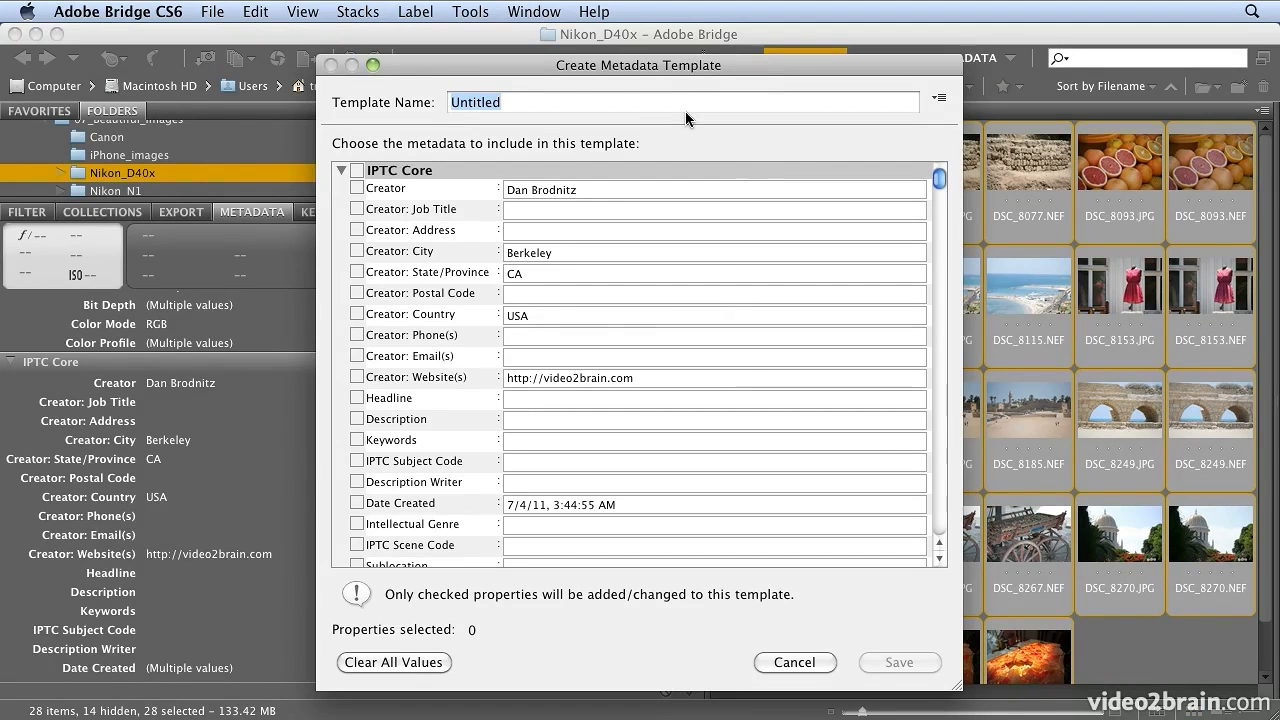
pyautogui.write('Scarlett')
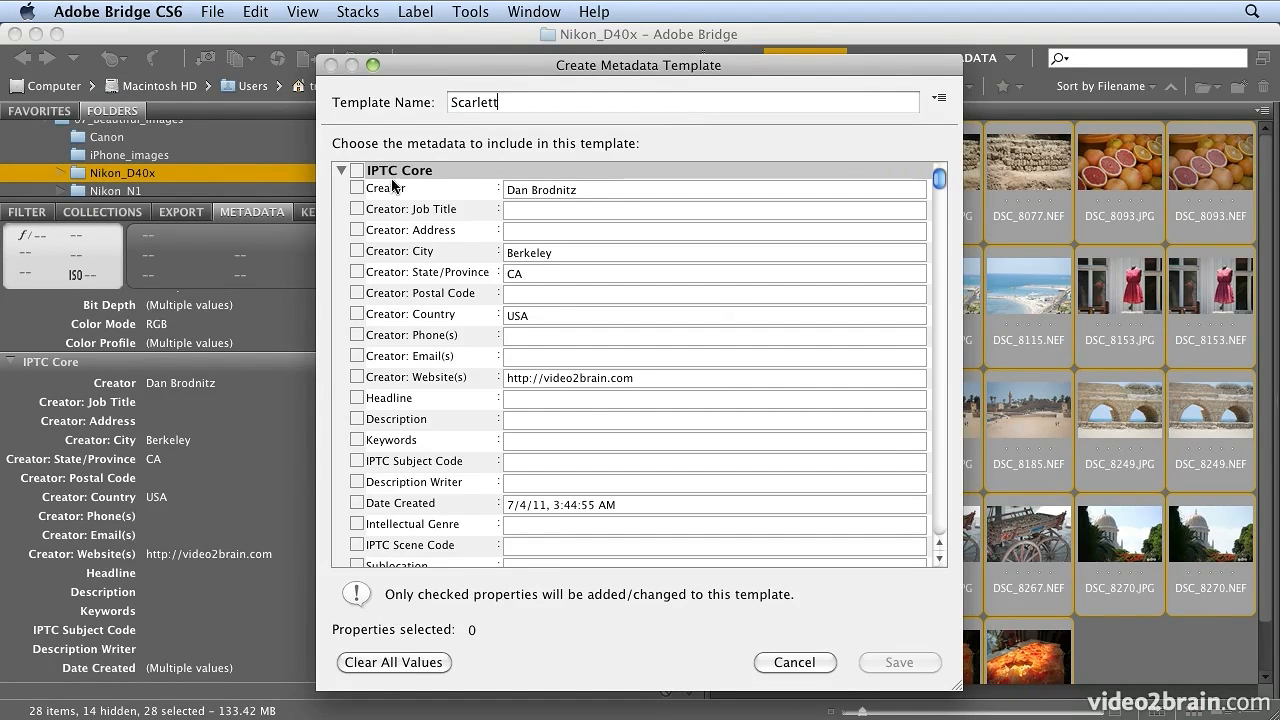
pyautogui.click(357, 171)
pyautogui.tripleClick(600, 194)
pyautogui.write('Kelly McCathran')
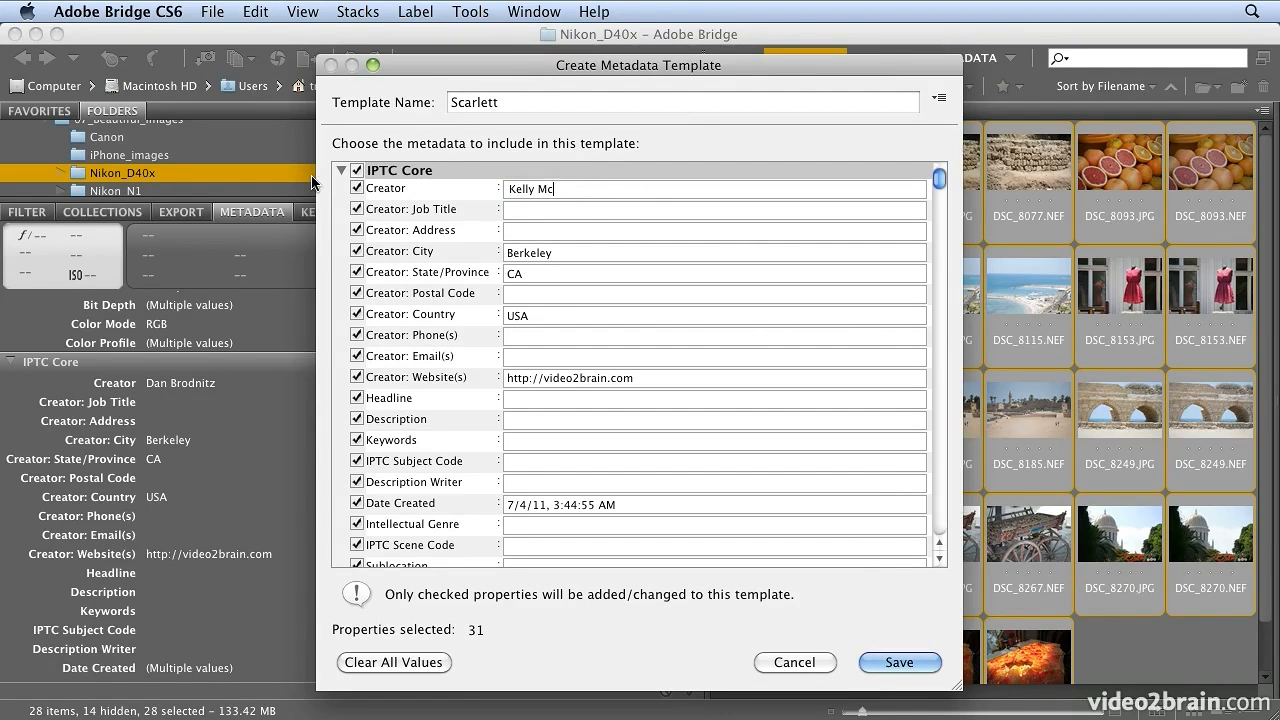
pyautogui.press('Tab')
pyautogui.press('Tab')
pyautogui.press('Tab')
pyautogui.write('San')
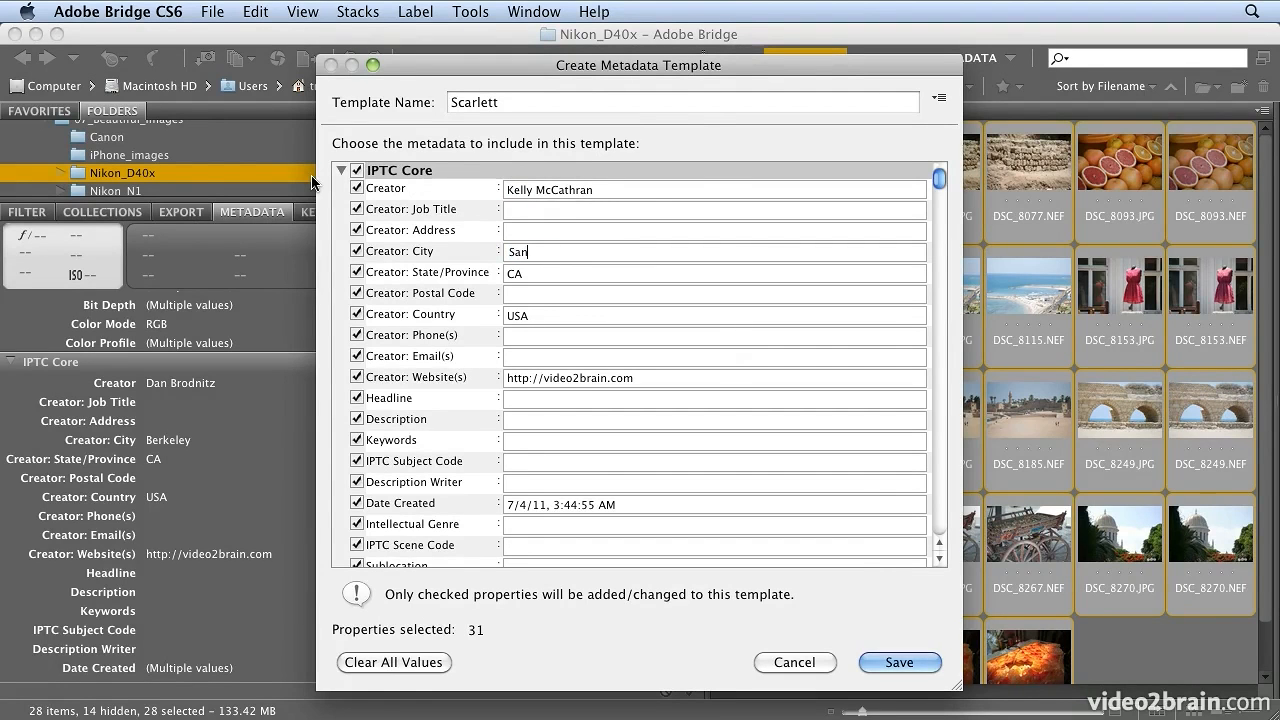
pyautogui.write(' Francisco')
pyautogui.press('Tab')
pyautogui.press('Tab')
pyautogui.press('Tab')
pyautogui.press('Tab')
pyautogui.press('Tab')
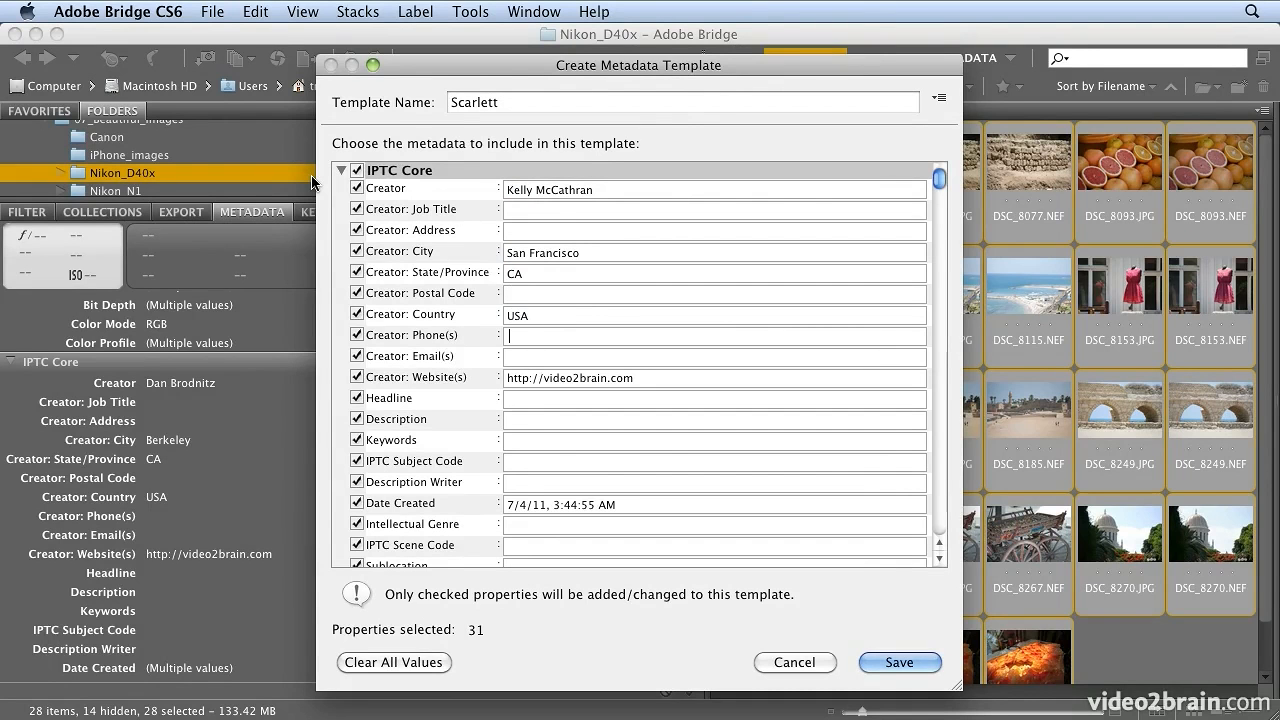
pyautogui.press('Tab')
pyautogui.write('http://onlin')
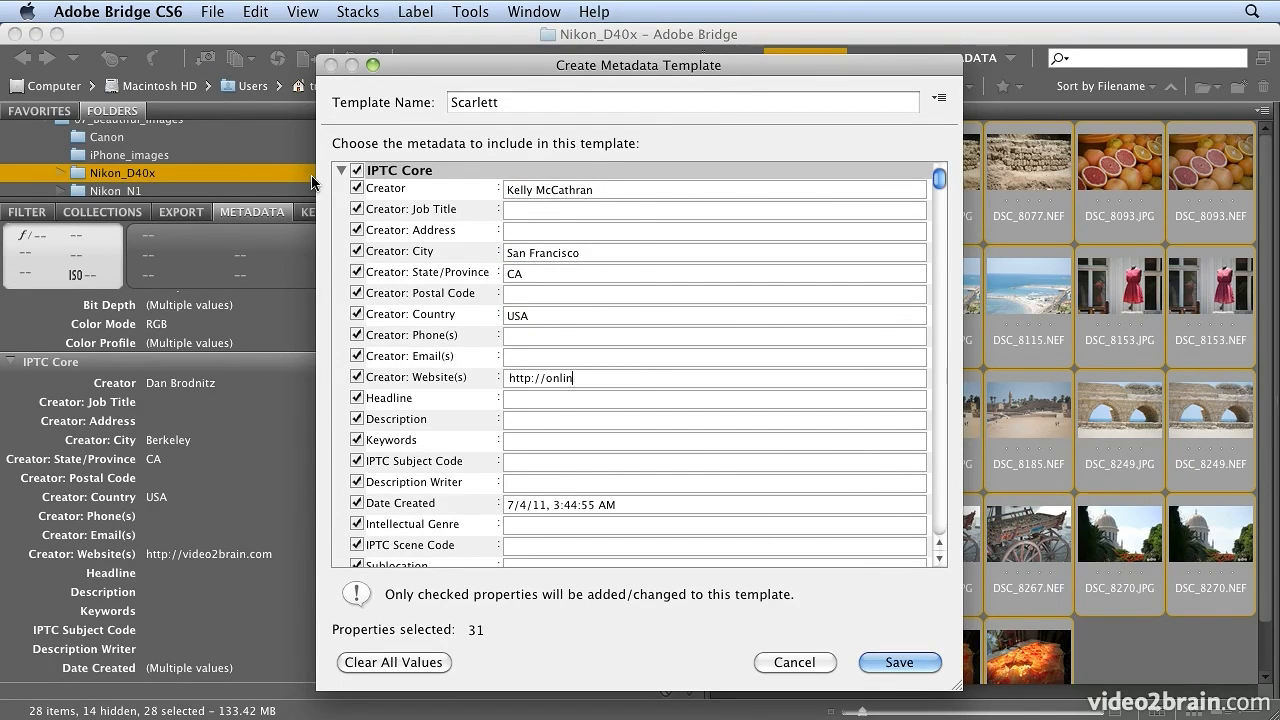
pyautogui.write('einstruct.com')
# Step: Describe the images as the named child in her first year, and enter her first name, baby, first year and child as keywords
pyautogui.press('Tab')
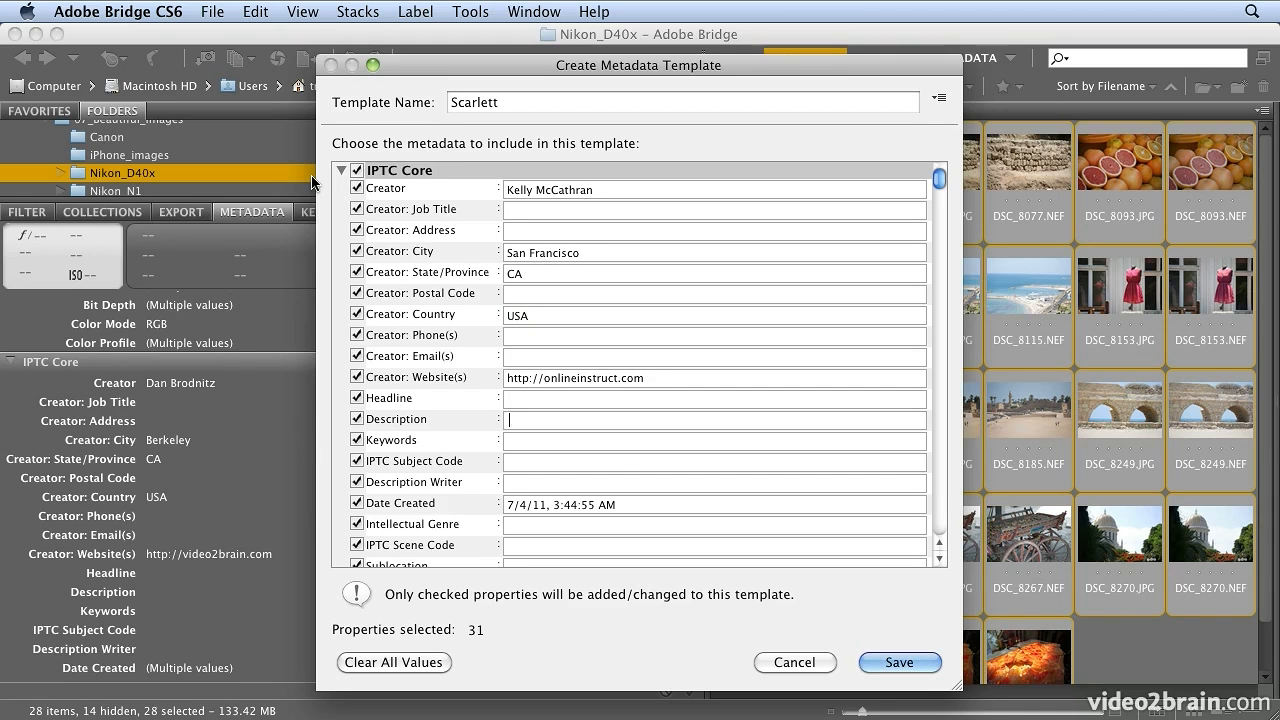
pyautogui.press('Tab')
pyautogui.write('Scarlett in ')
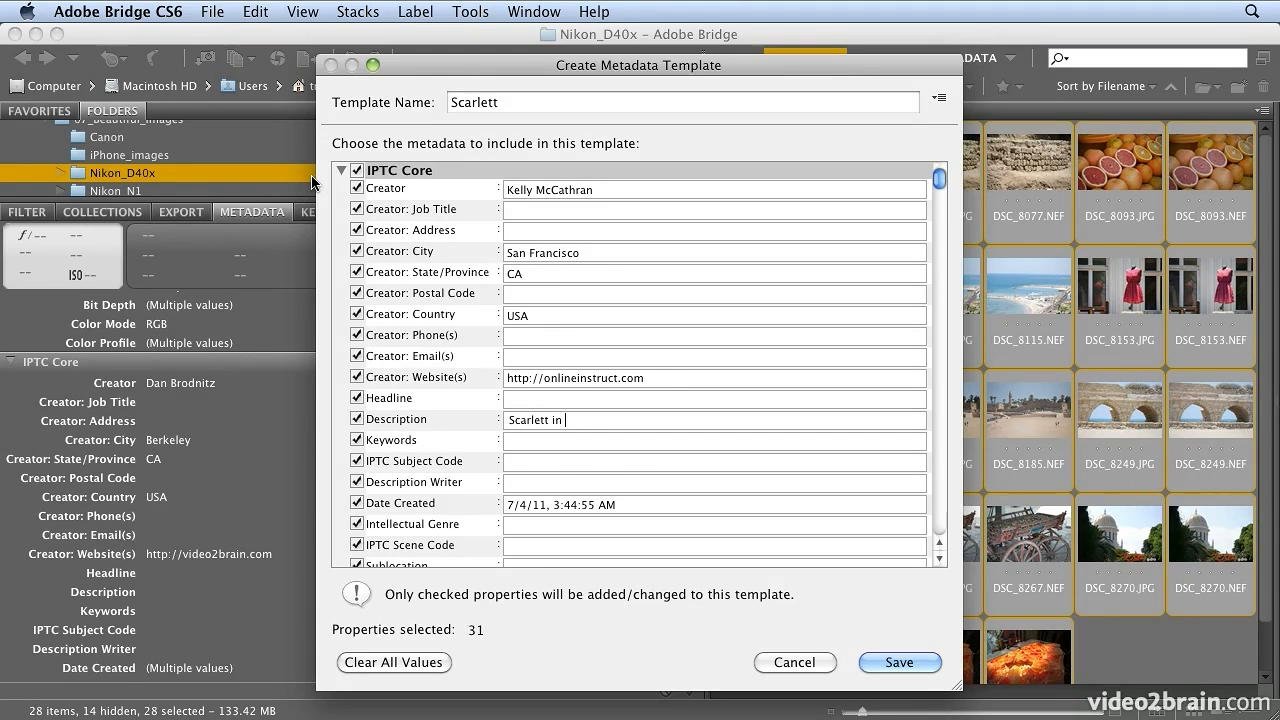
pyautogui.write('her first year.')
pyautogui.press('Tab')
pyautogui.write('scarlett, baby')
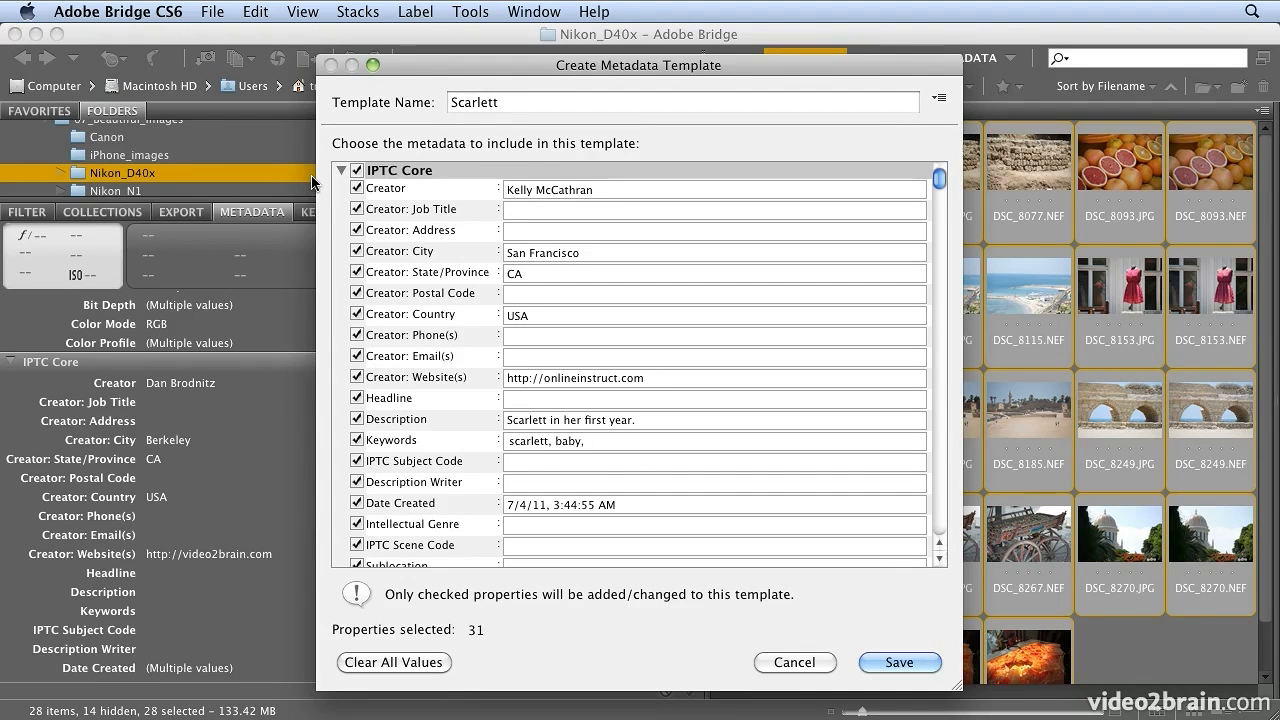
pyautogui.write(', first year, child')
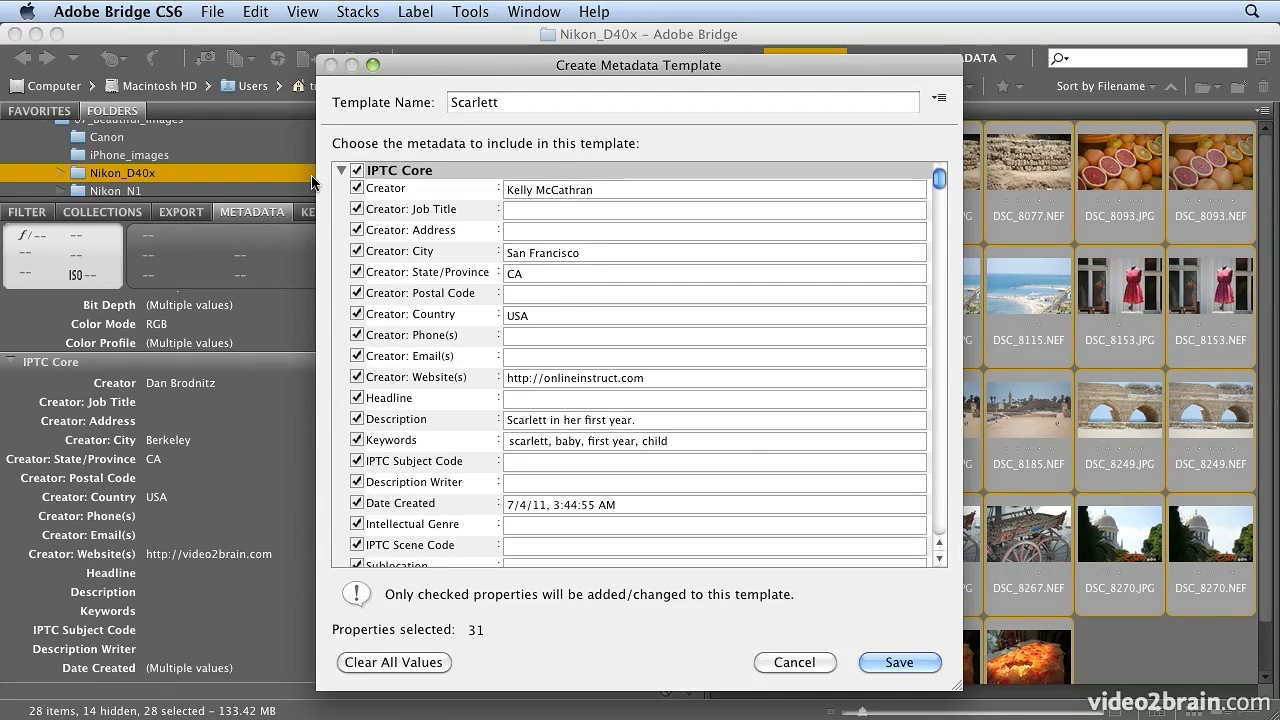
# Step: Add a dash and the photographer's full name after 2012 in the copyright notice, and save the template
pyautogui.moveTo(942, 180); pyautogui.dragTo(956, 265)
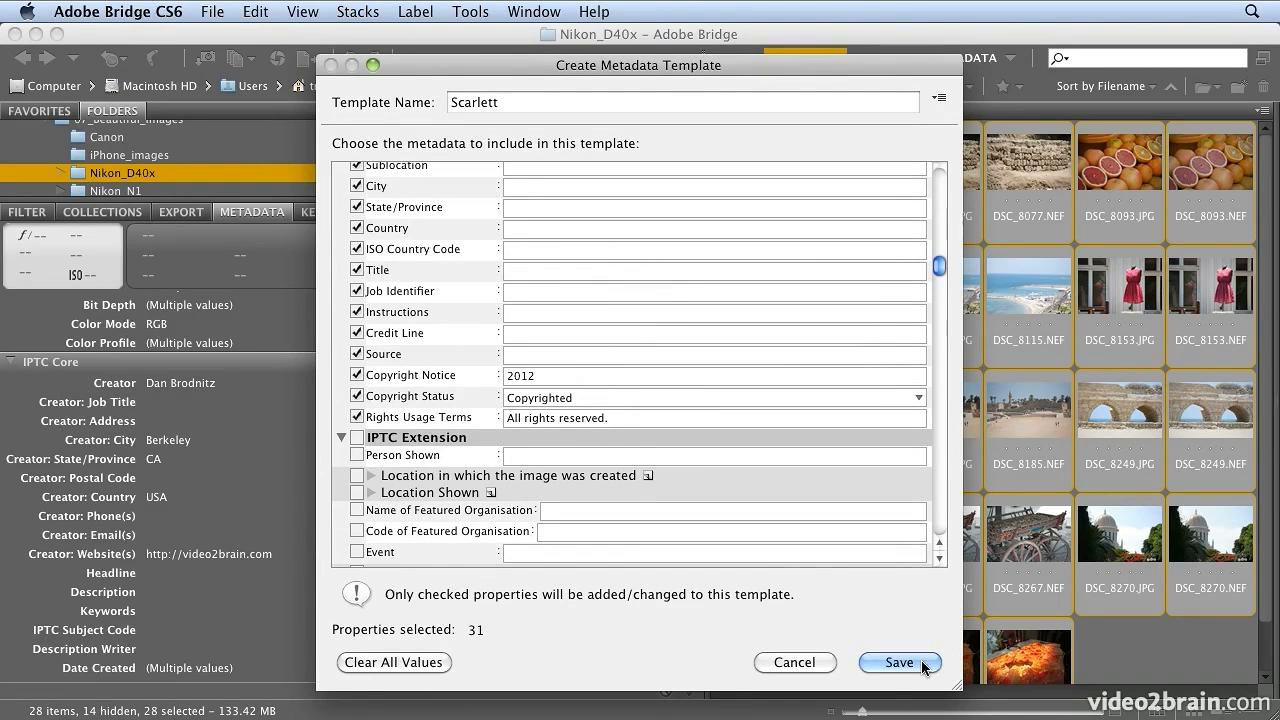
pyautogui.click(614, 375)
pyautogui.click(616, 375)
pyautogui.write('– Kelly McCathran')
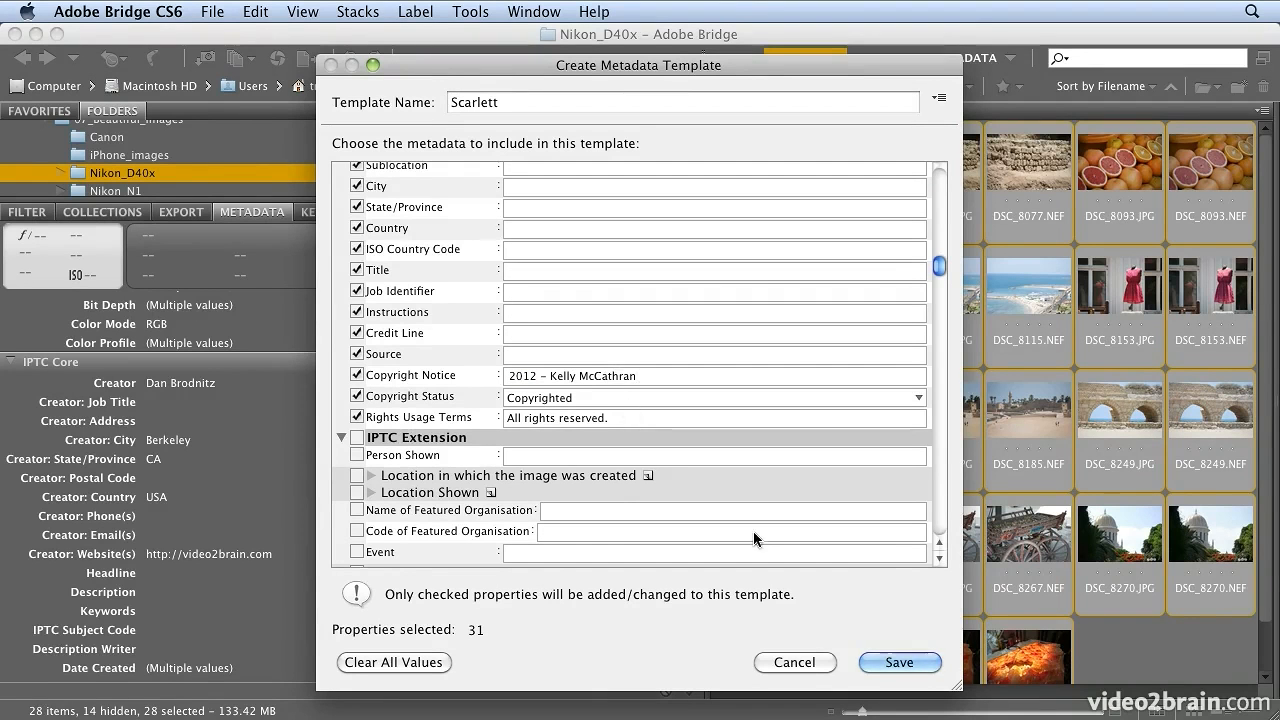
pyautogui.click(897, 662)
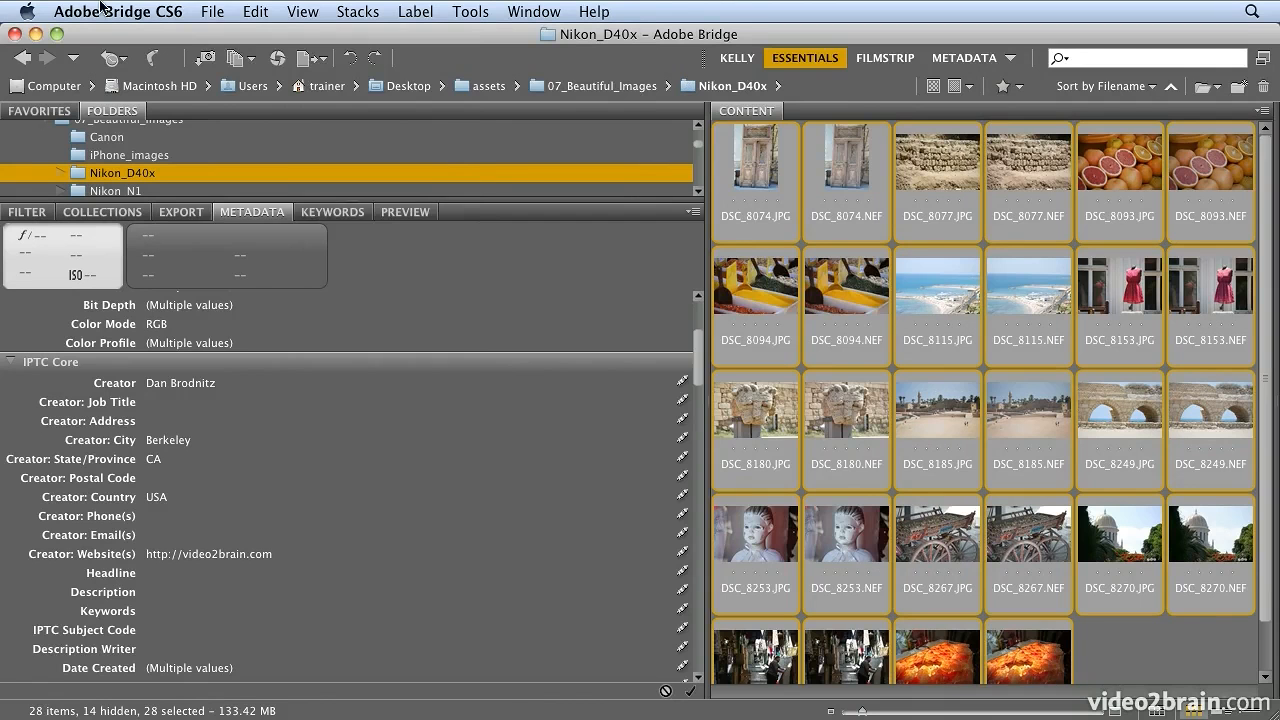
# Step: Start getting photos from the camera, permanently declining Photo Downloader's automatic launch, and switch to its advanced dialog
pyautogui.click(212, 11)
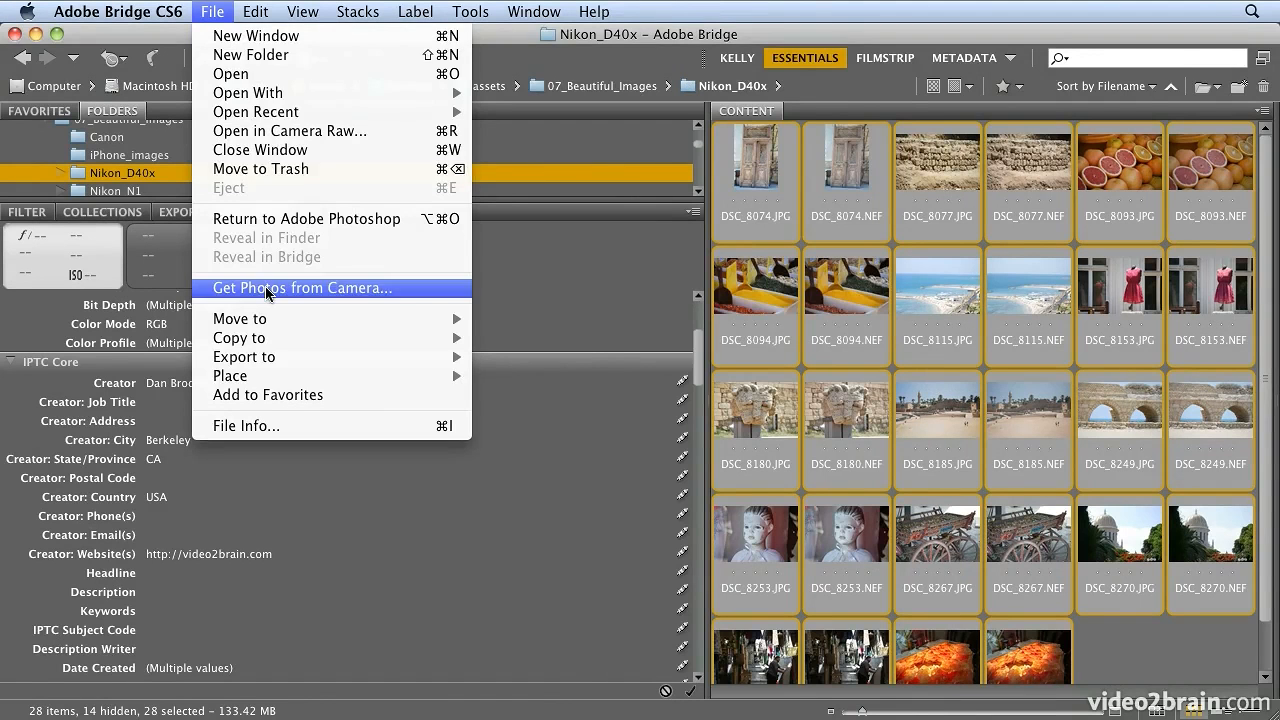
pyautogui.click(268, 290)
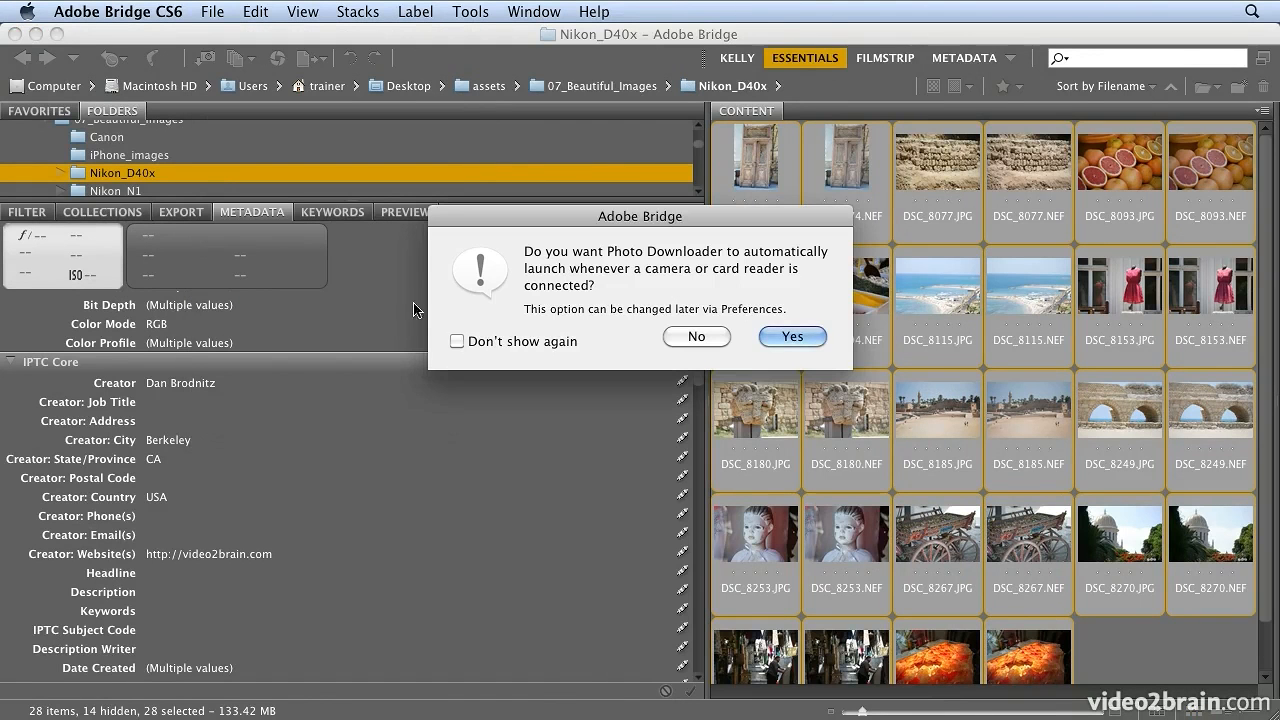
pyautogui.click(457, 341)
pyautogui.click(697, 337)
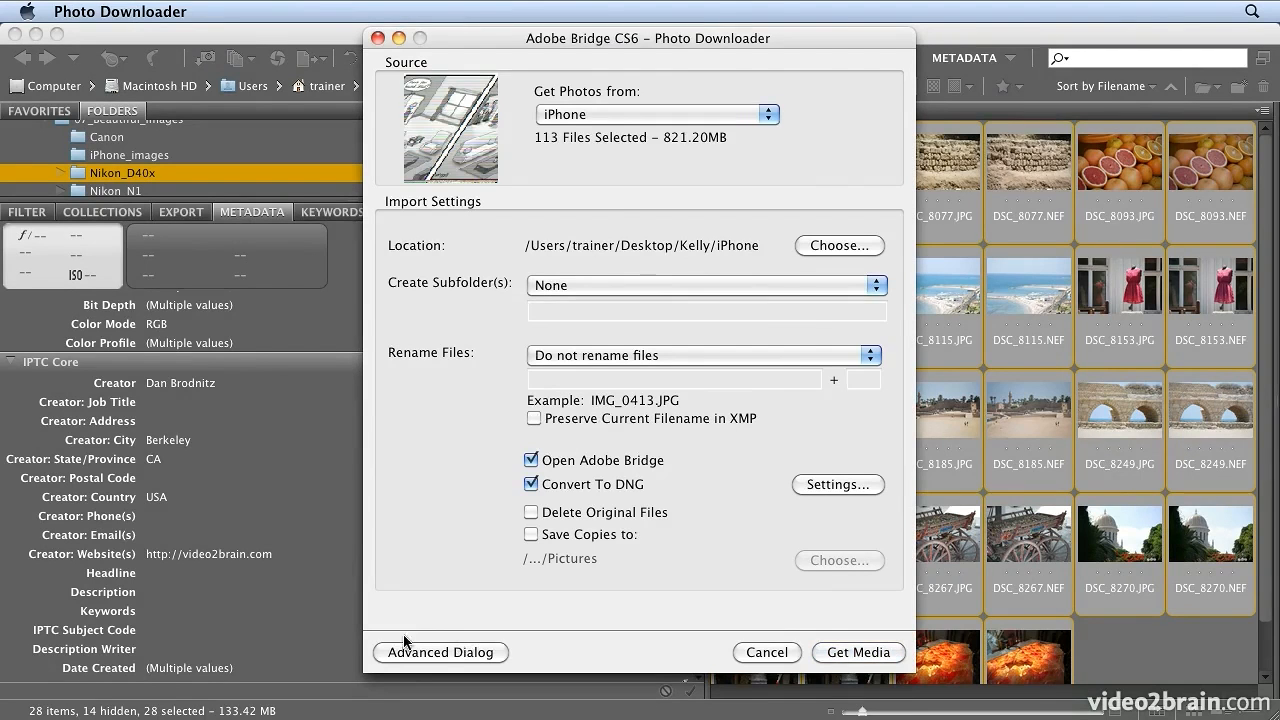
pyautogui.click(450, 652)
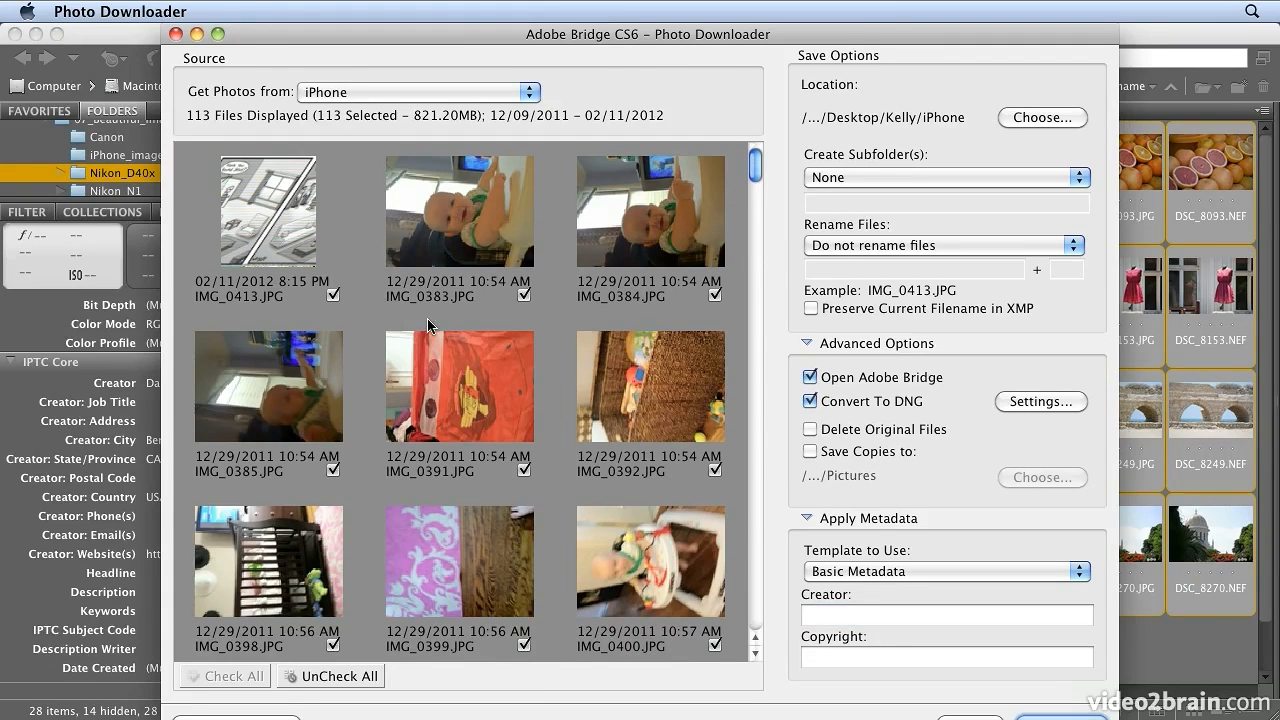
# Step: Deselect all iPhone photos and mark only IMG_0383.JPG, IMG_0384.JPG and IMG_0385.JPG for import
pyautogui.click(305, 677)
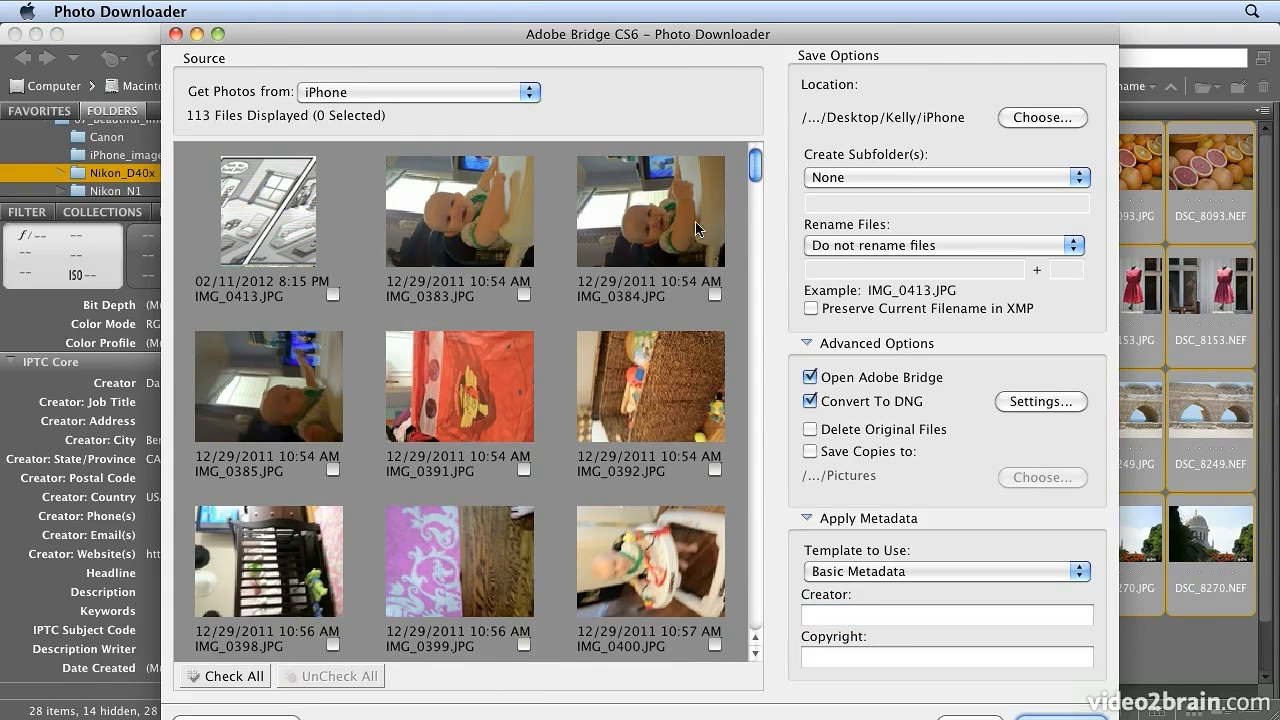
pyautogui.click(523, 295)
pyautogui.click(714, 295)
pyautogui.click(333, 469)
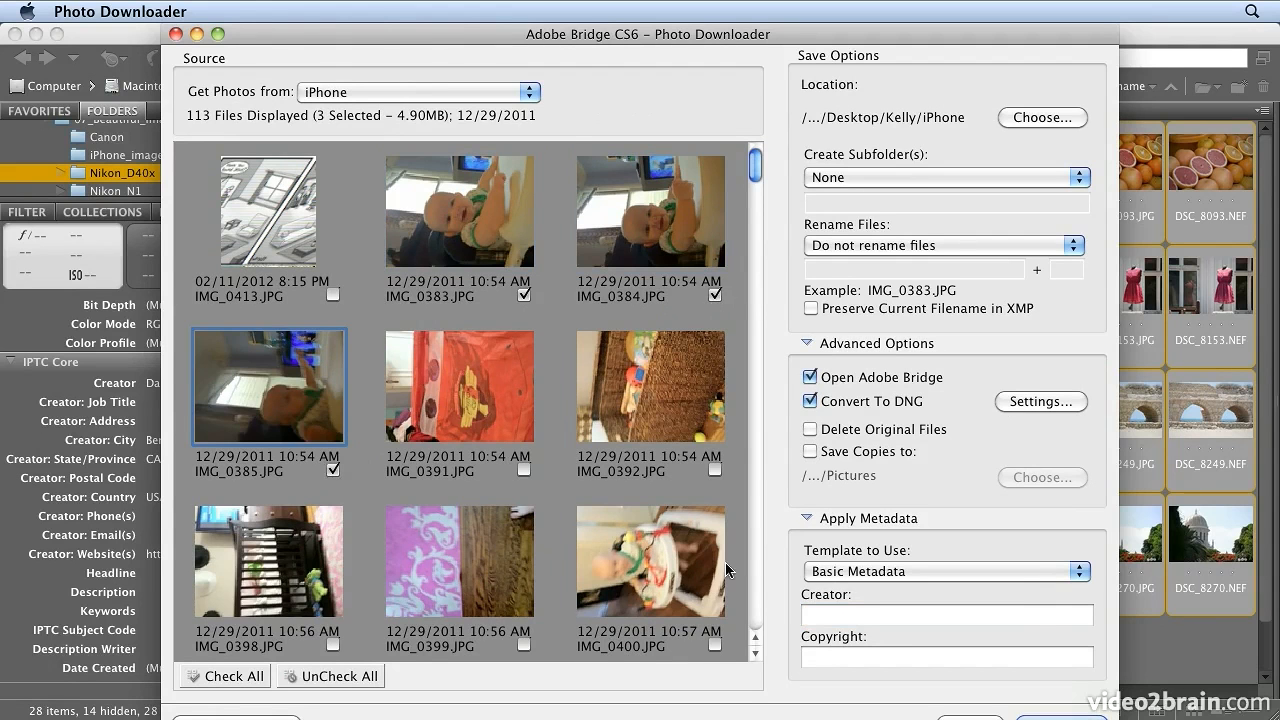
# Step: Add IMG_0408.JPG, IMG_0351.JPG and IMG_0360.JPG to the photos marked for import
pyautogui.click(752, 580)
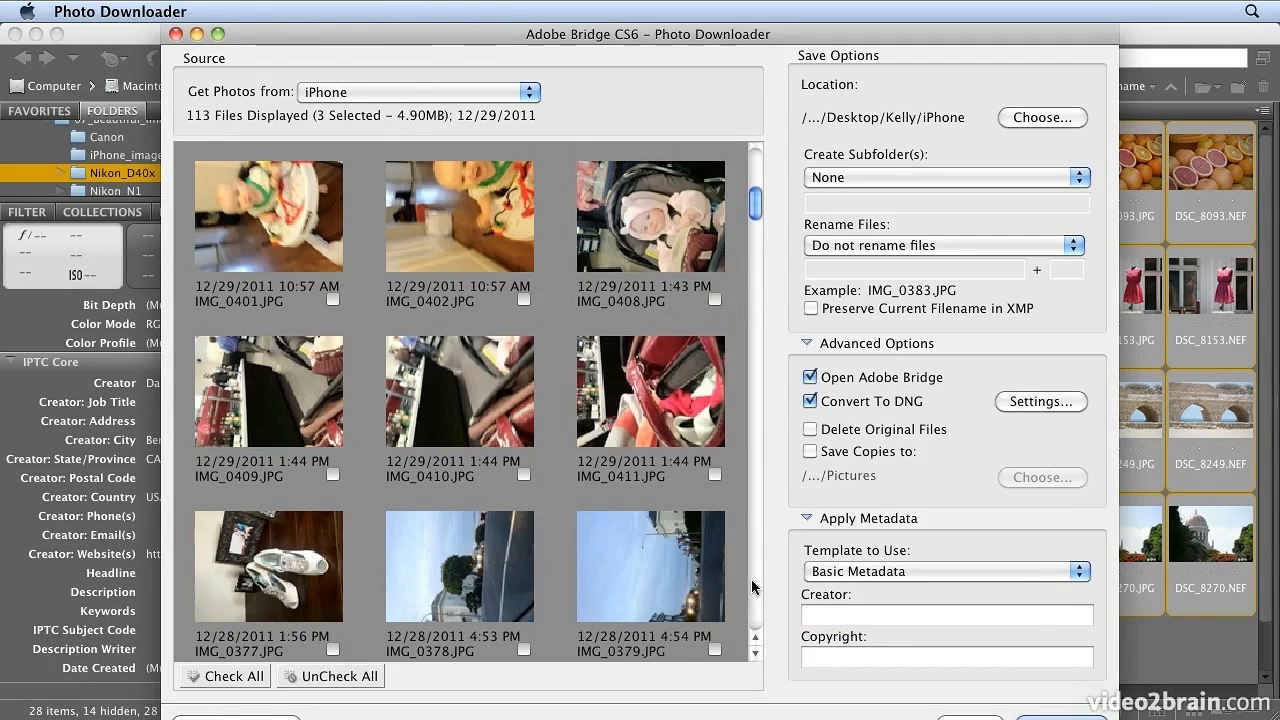
pyautogui.click(719, 285)
pyautogui.click(714, 298)
pyautogui.click(750, 438)
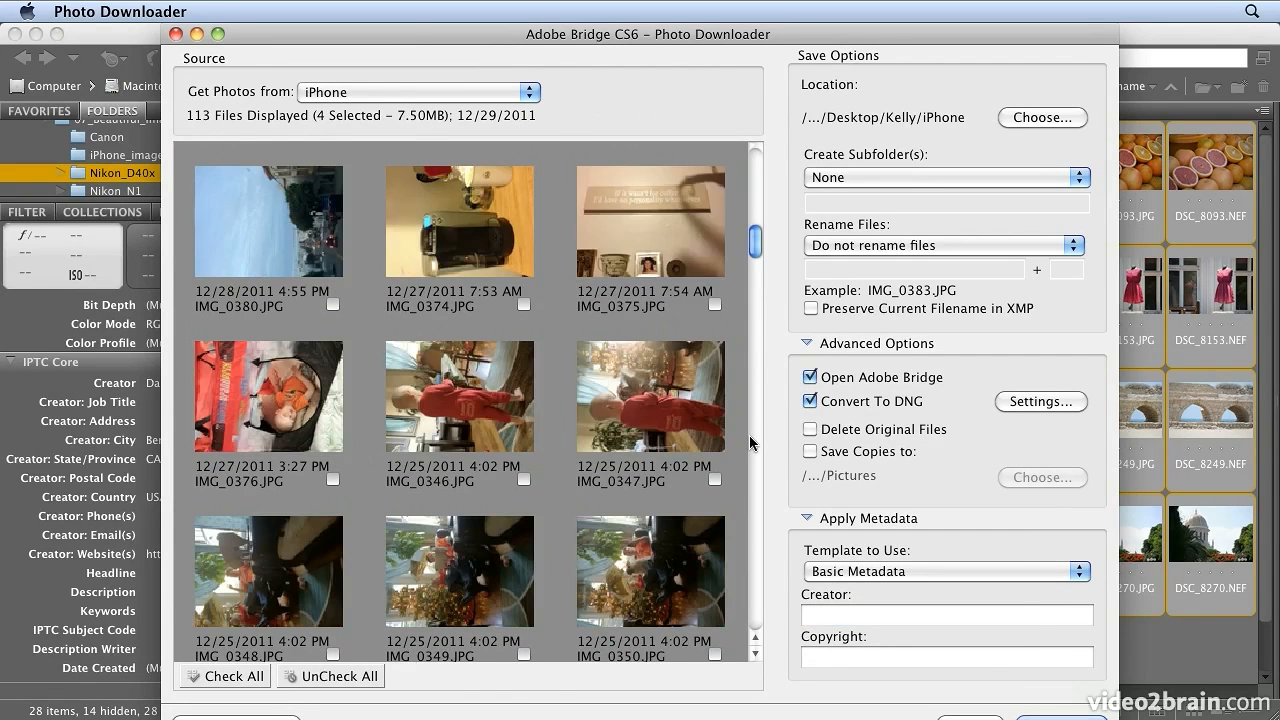
pyautogui.click(751, 435)
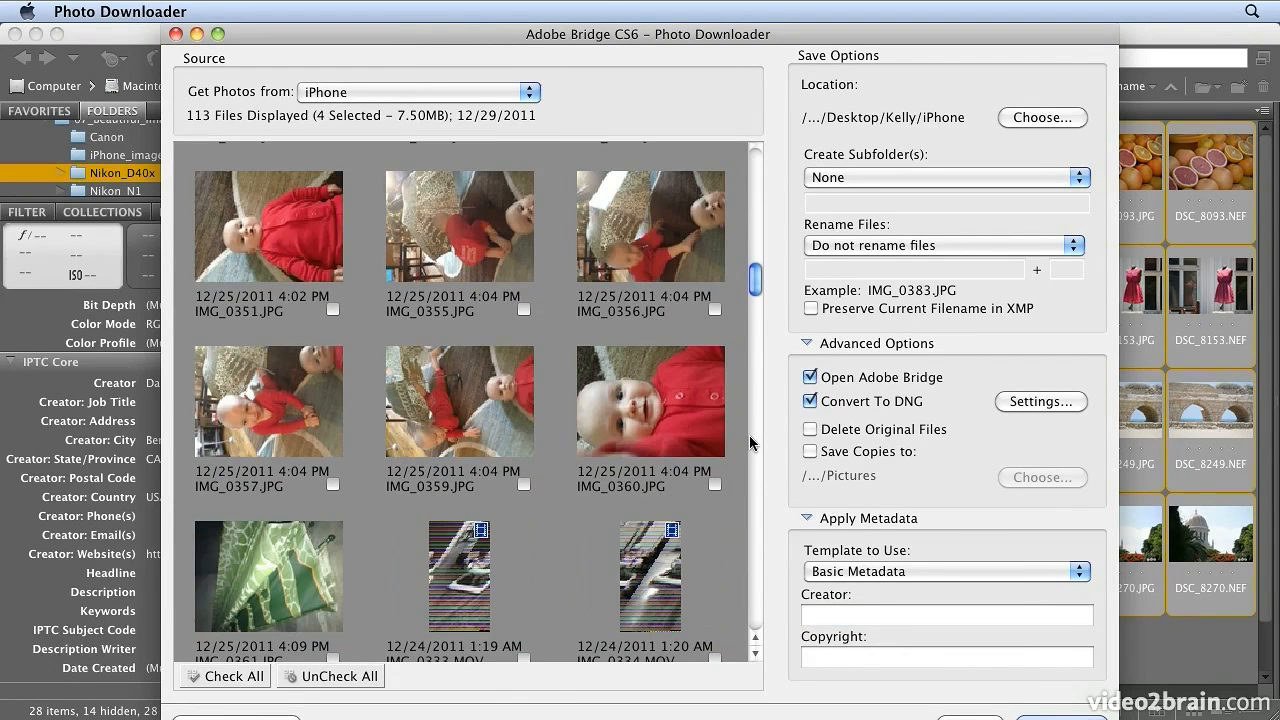
pyautogui.click(332, 310)
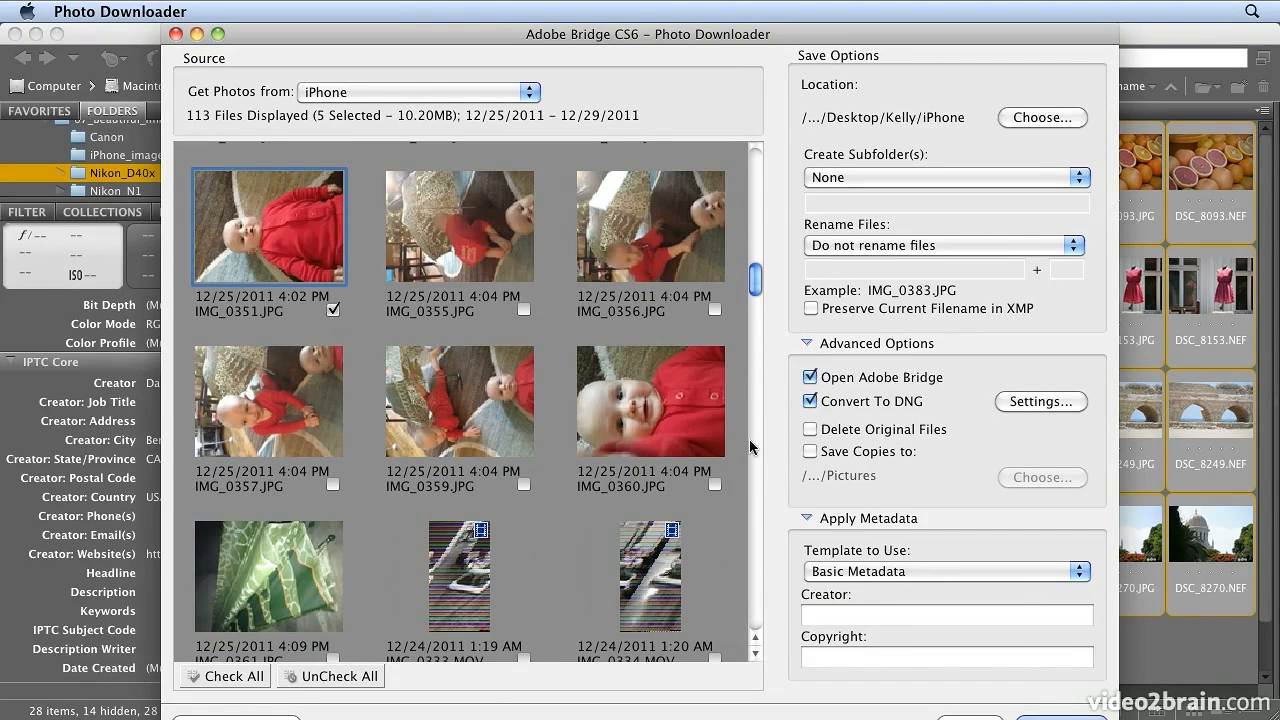
pyautogui.click(714, 485)
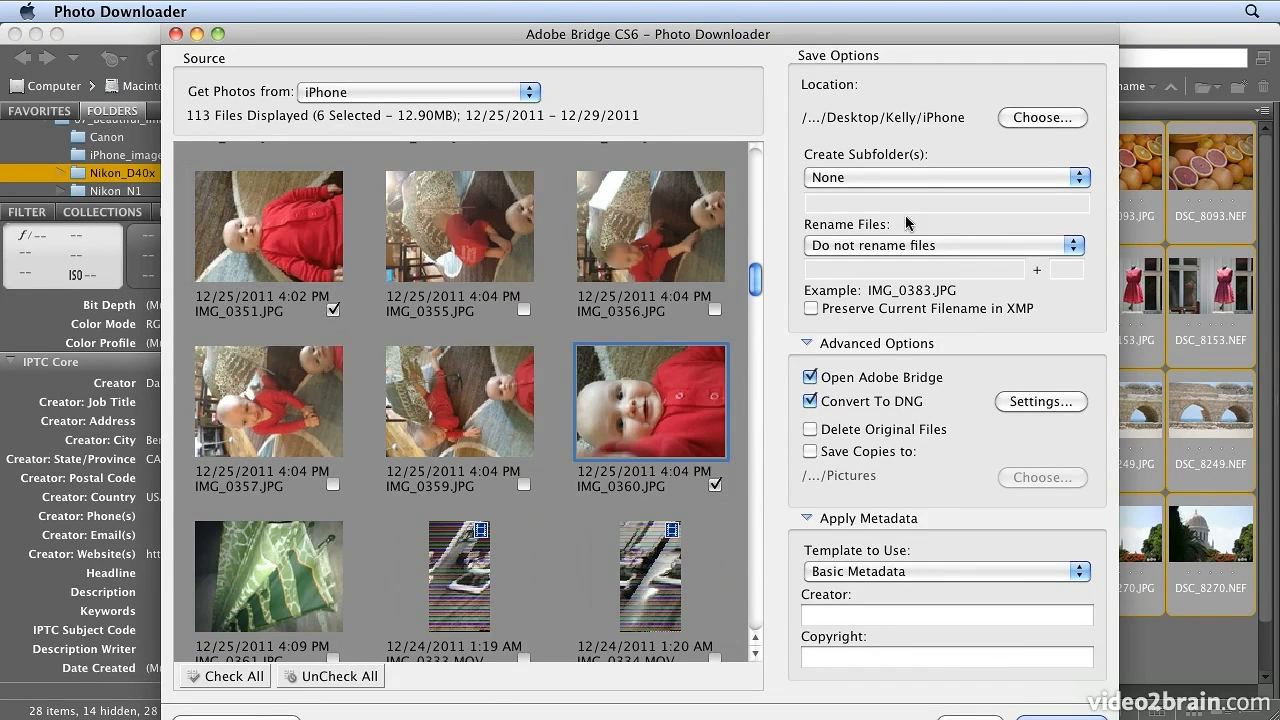
# Step: Create a folder named with the child's first name inside the photographer's Desktop folder and use it as the save location
pyautogui.click(1076, 119)
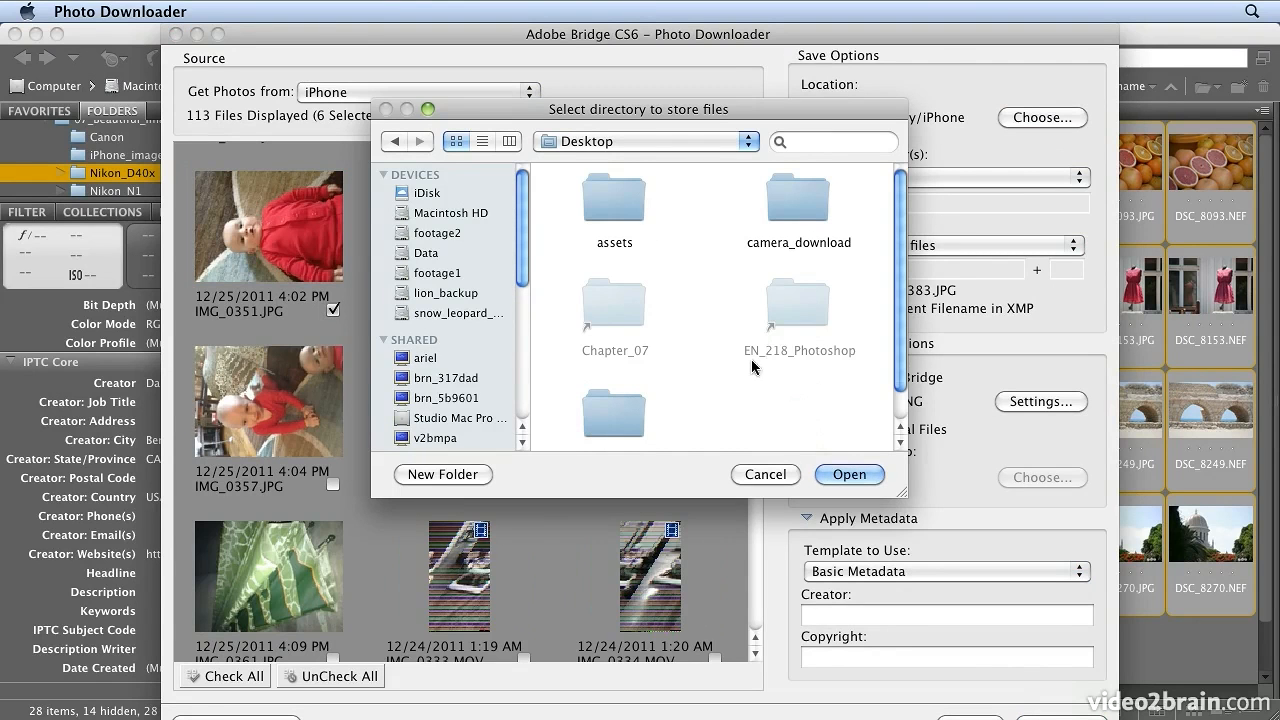
pyautogui.scroll(-3, 904, 370)
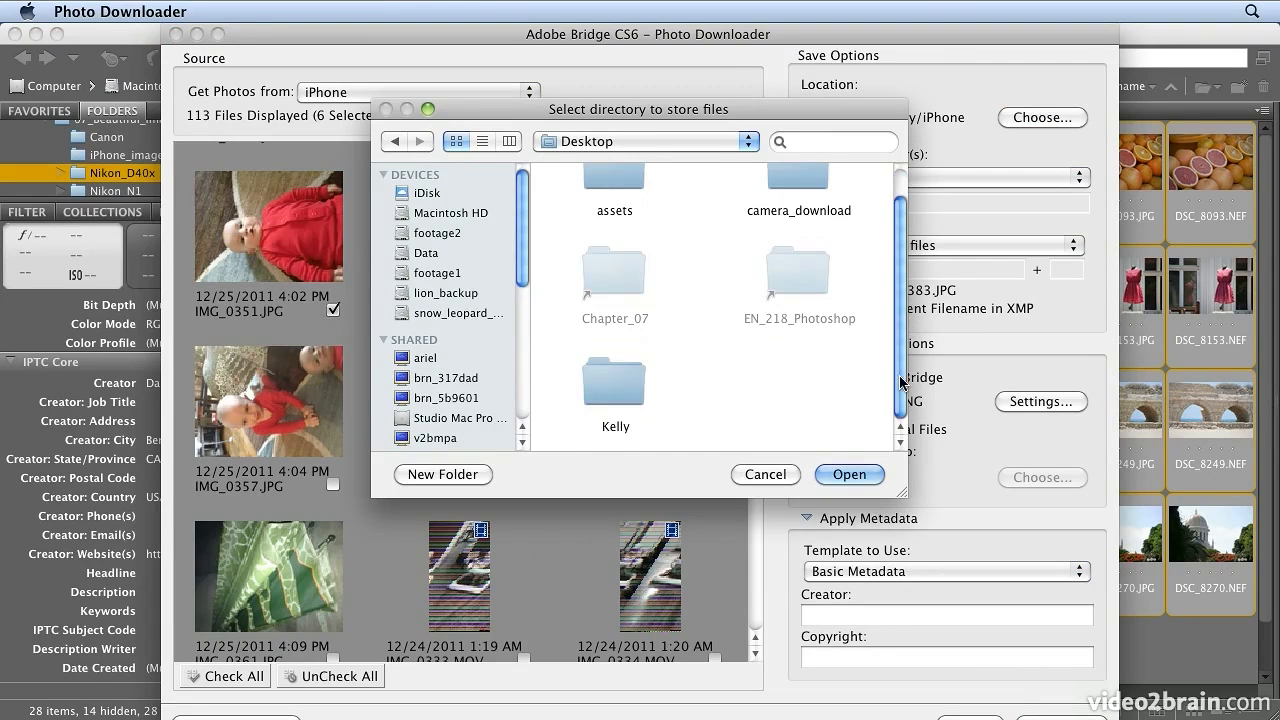
pyautogui.doubleClick(642, 383)
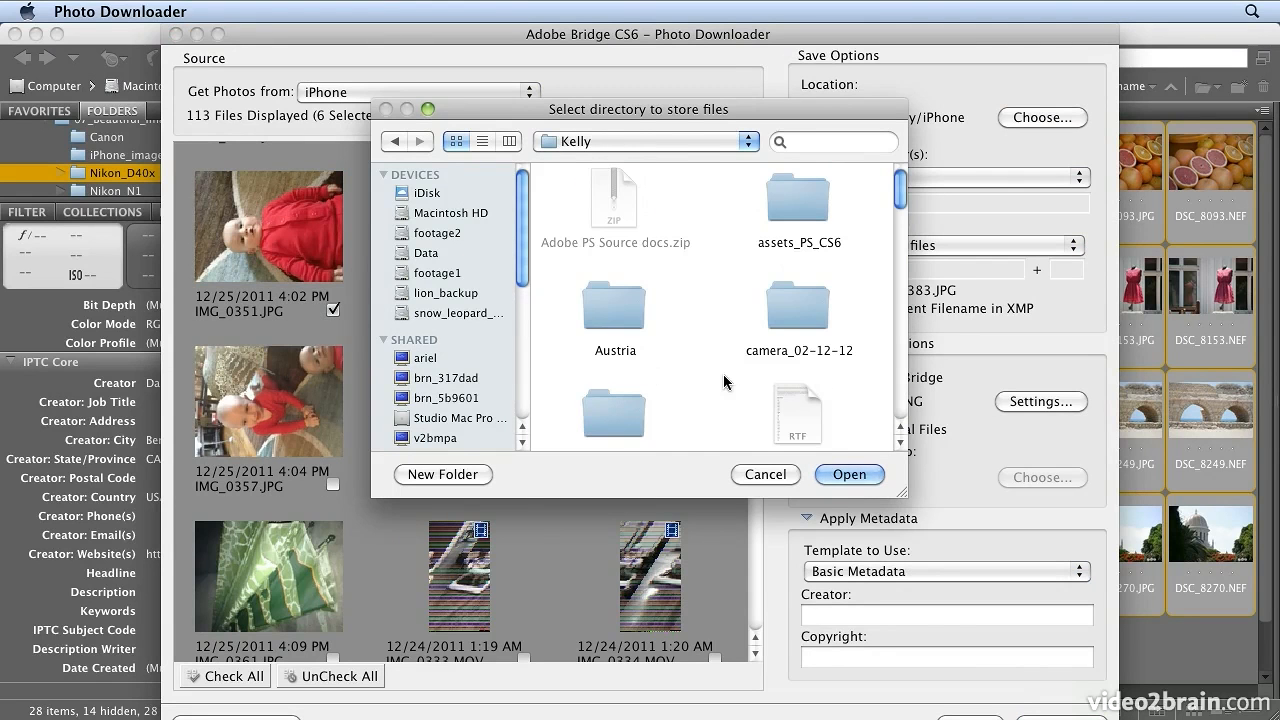
pyautogui.click(463, 479)
pyautogui.write('S')
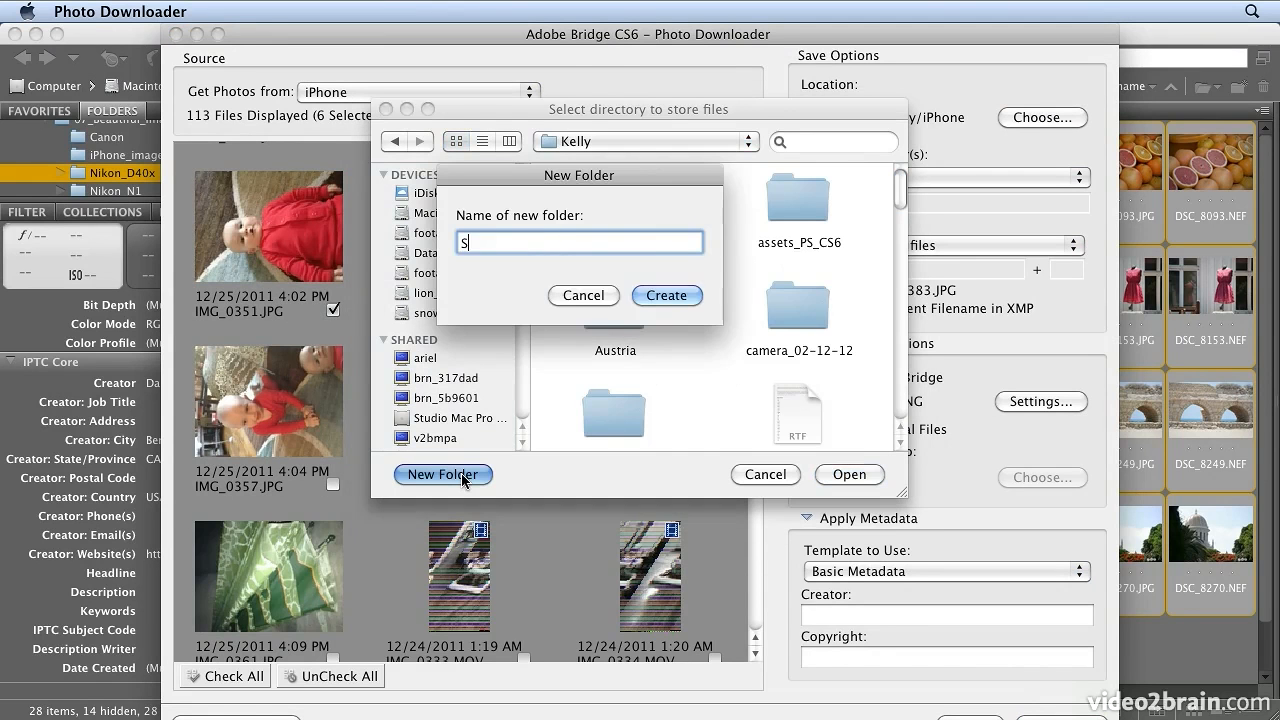
pyautogui.write('carlett')
pyautogui.click(679, 296)
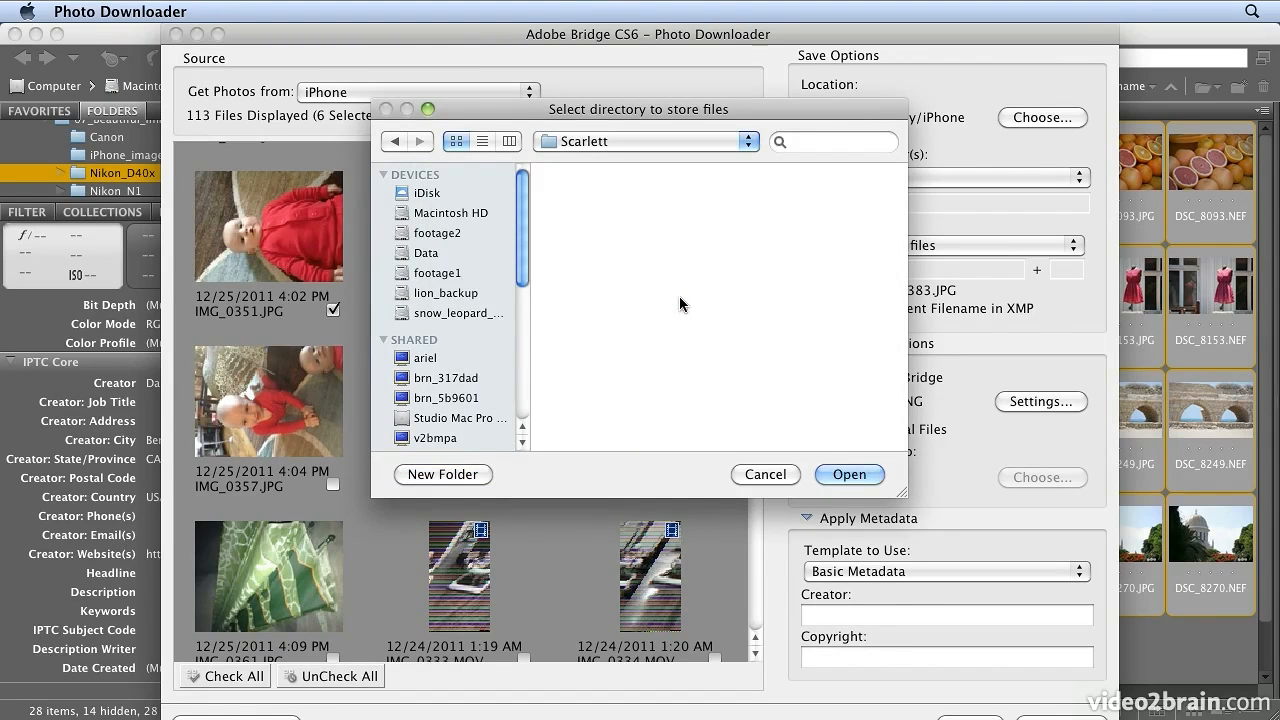
pyautogui.click(863, 479)
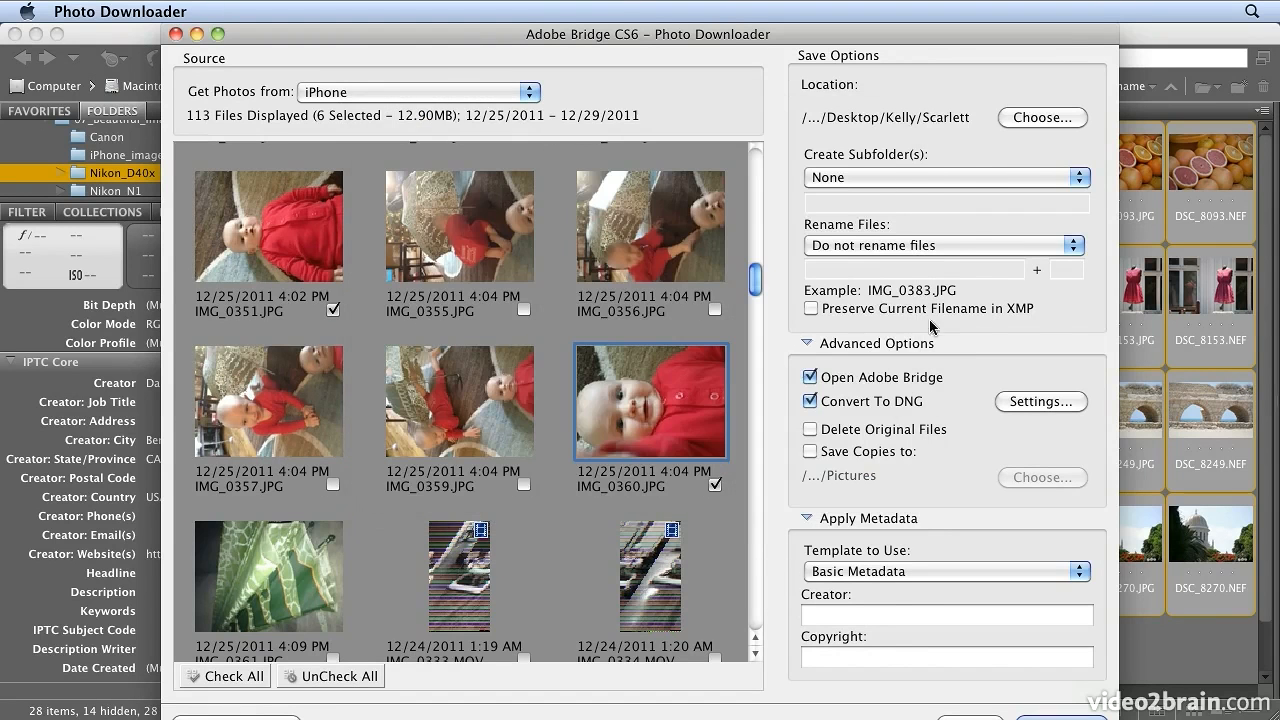
# Step: Keep subfolder creation at None and rename the imported files with a custom name of the child's first name plus an underscore
pyautogui.click(966, 178)
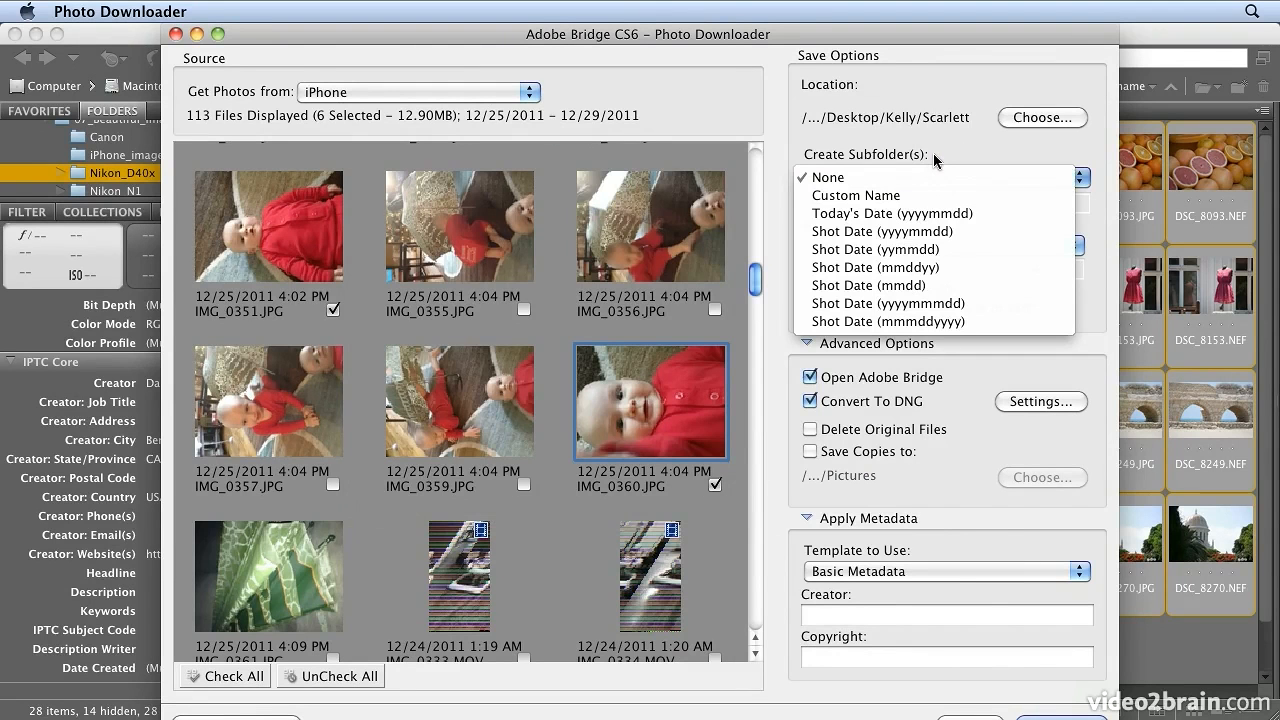
pyautogui.click(935, 161)
pyautogui.click(924, 246)
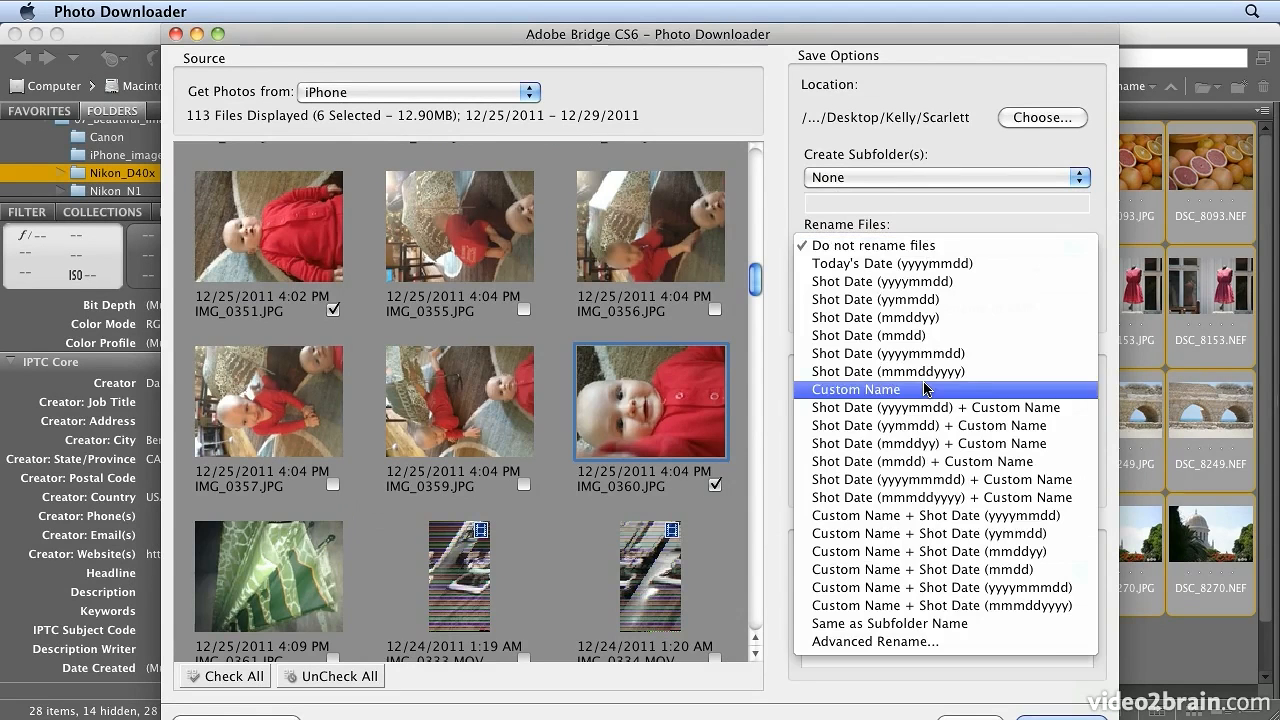
pyautogui.click(870, 389)
pyautogui.write('Scar')
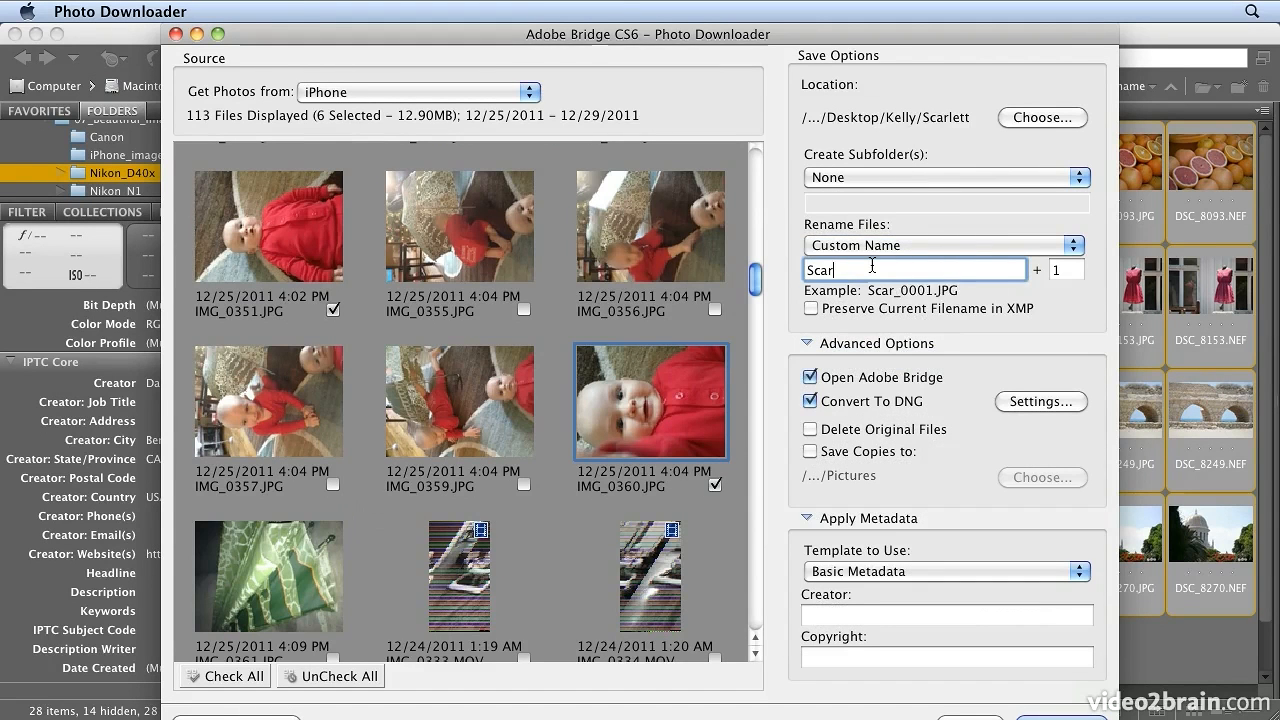
pyautogui.write('lett_')
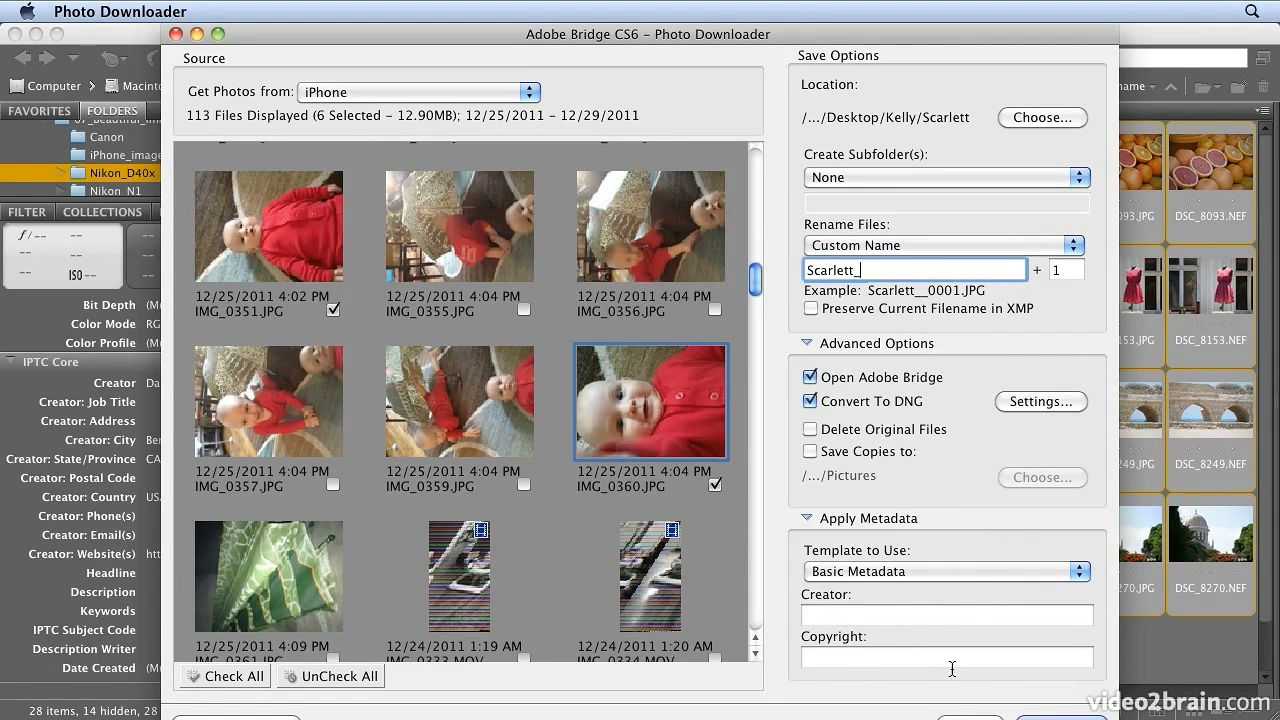
# Step: Assign the metadata template named after the child to the marked iPhone photos and import them
pyautogui.click(917, 569)
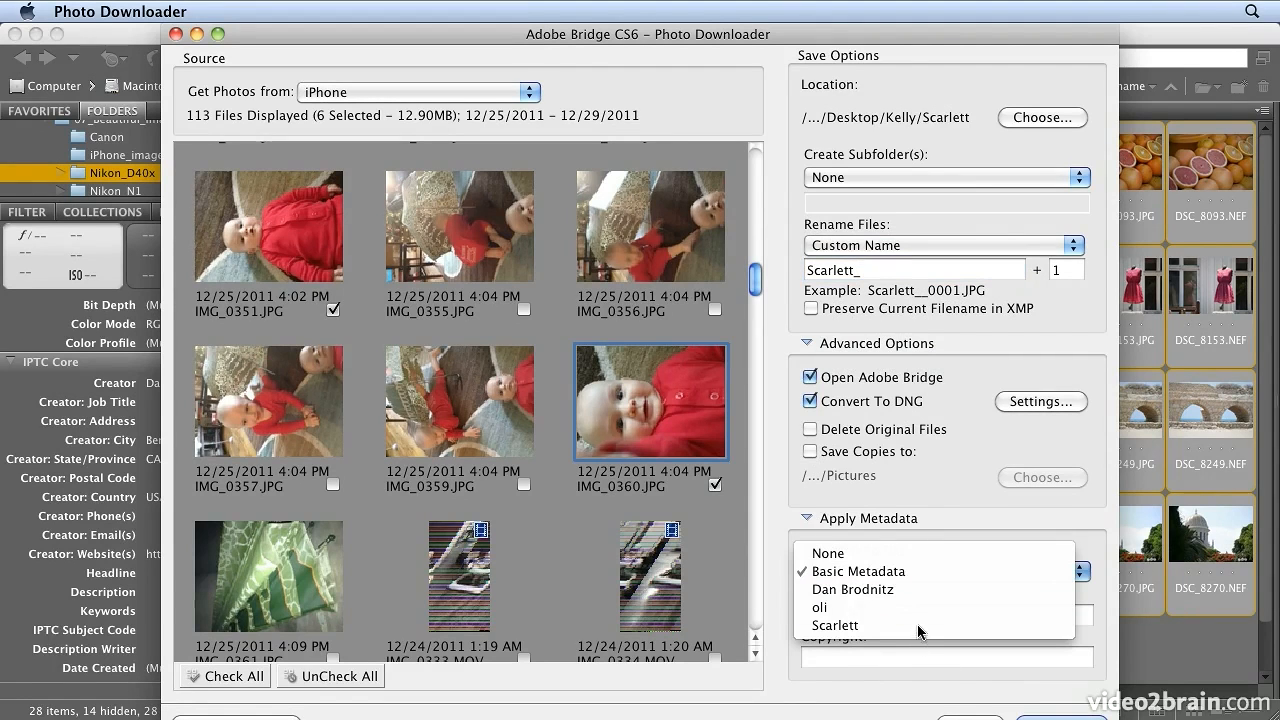
pyautogui.click(829, 626)
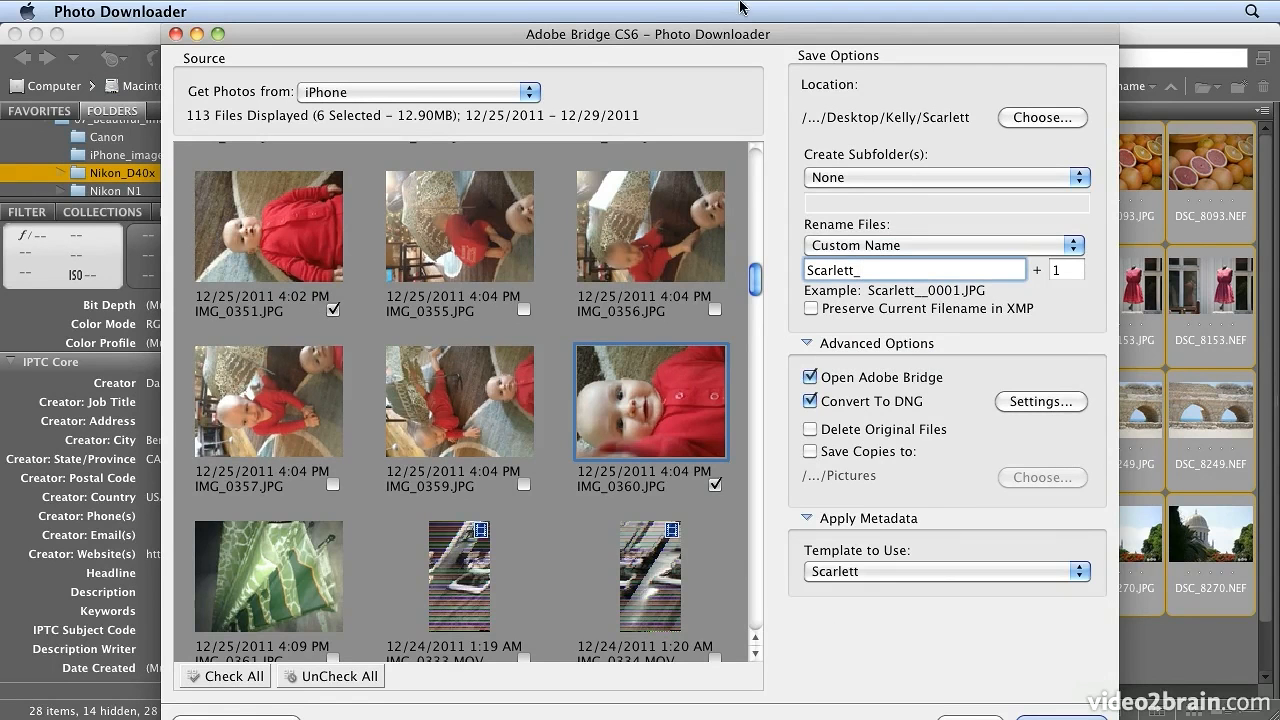
pyautogui.moveTo(721, 30); pyautogui.dragTo(717, 28)
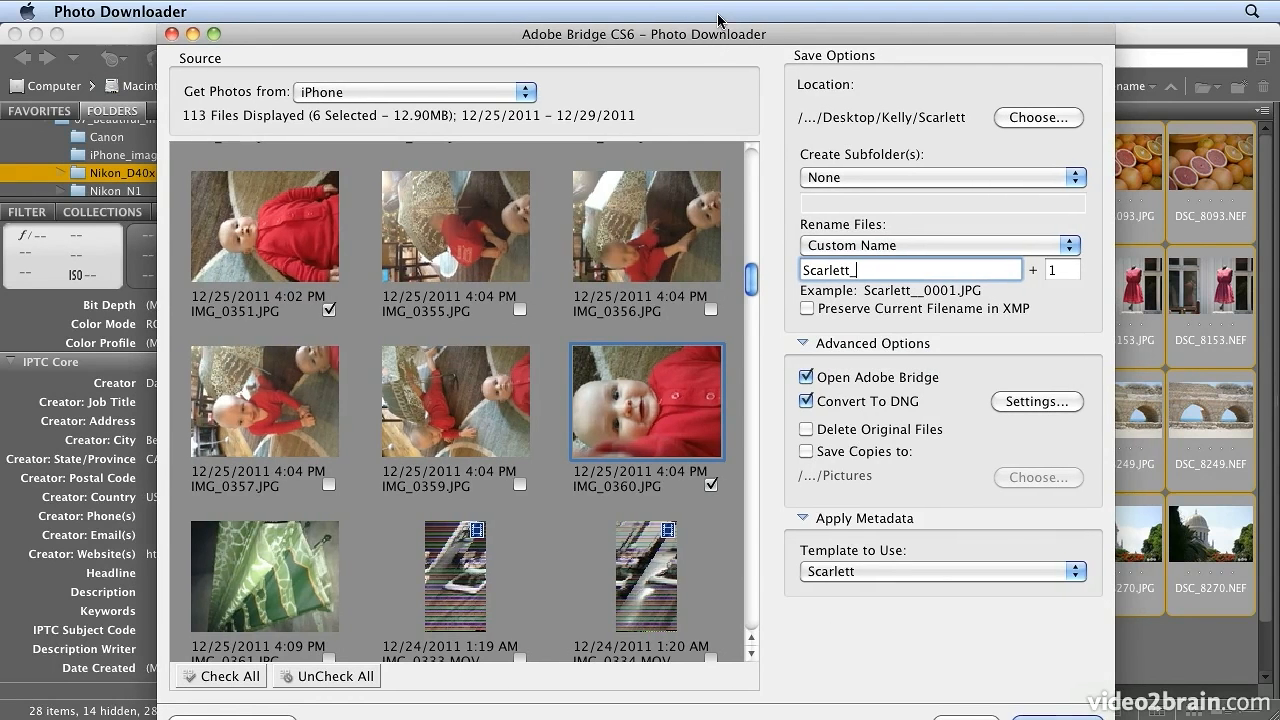
pyautogui.click(1057, 717)
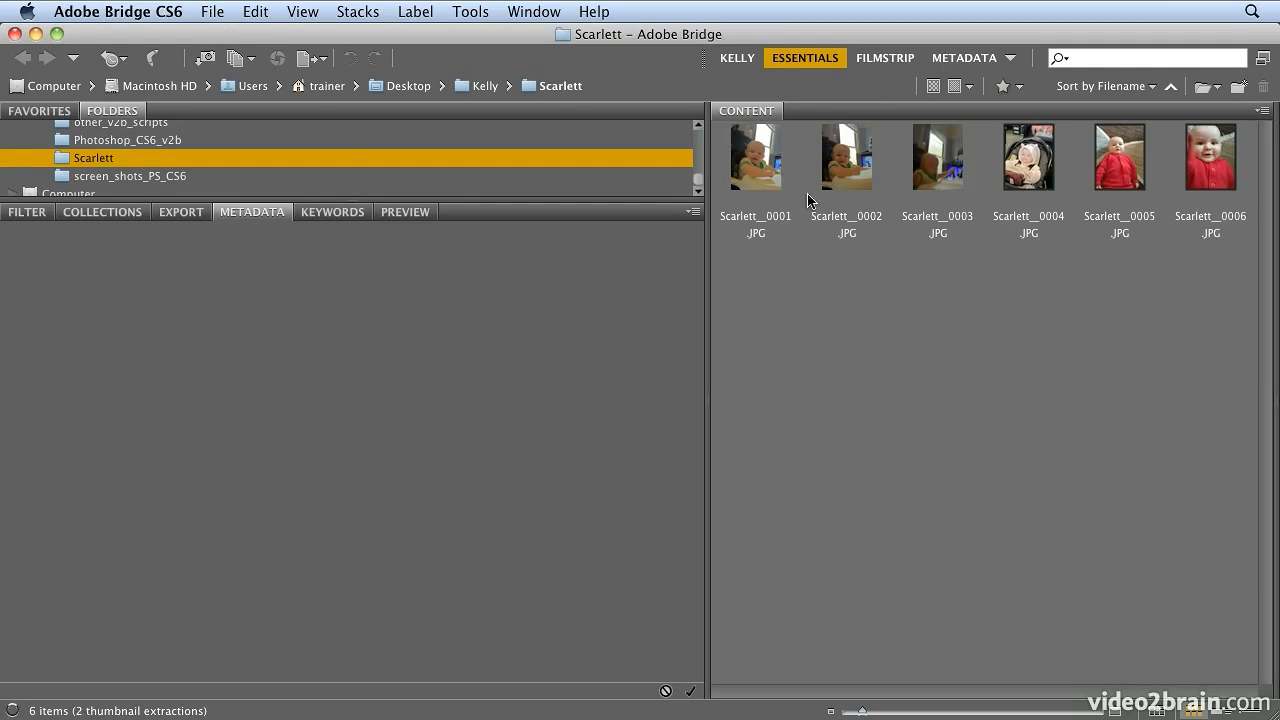
# Step: Examine the file properties and IPTC Core metadata of the fifth imported photo, including creator, description and keywords
pyautogui.click(1124, 178)
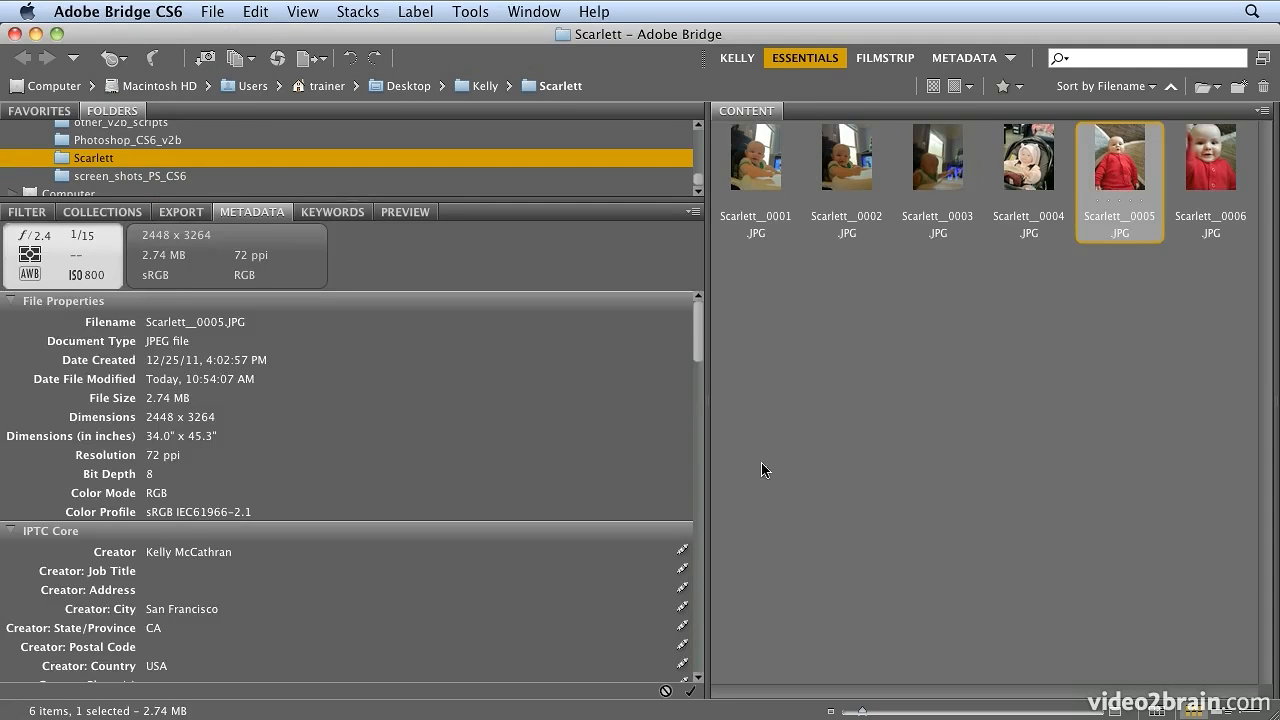
pyautogui.scroll(-10, 217, 436)
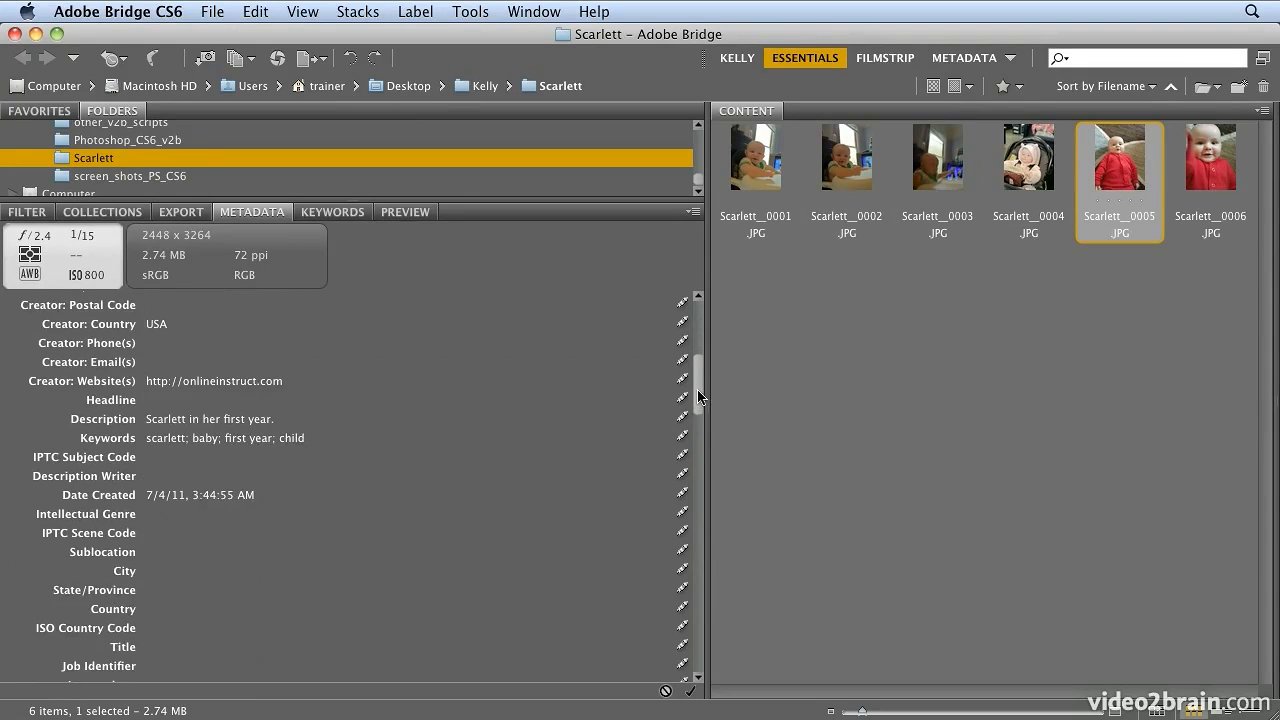
pyautogui.moveTo(698, 402); pyautogui.dragTo(697, 366)
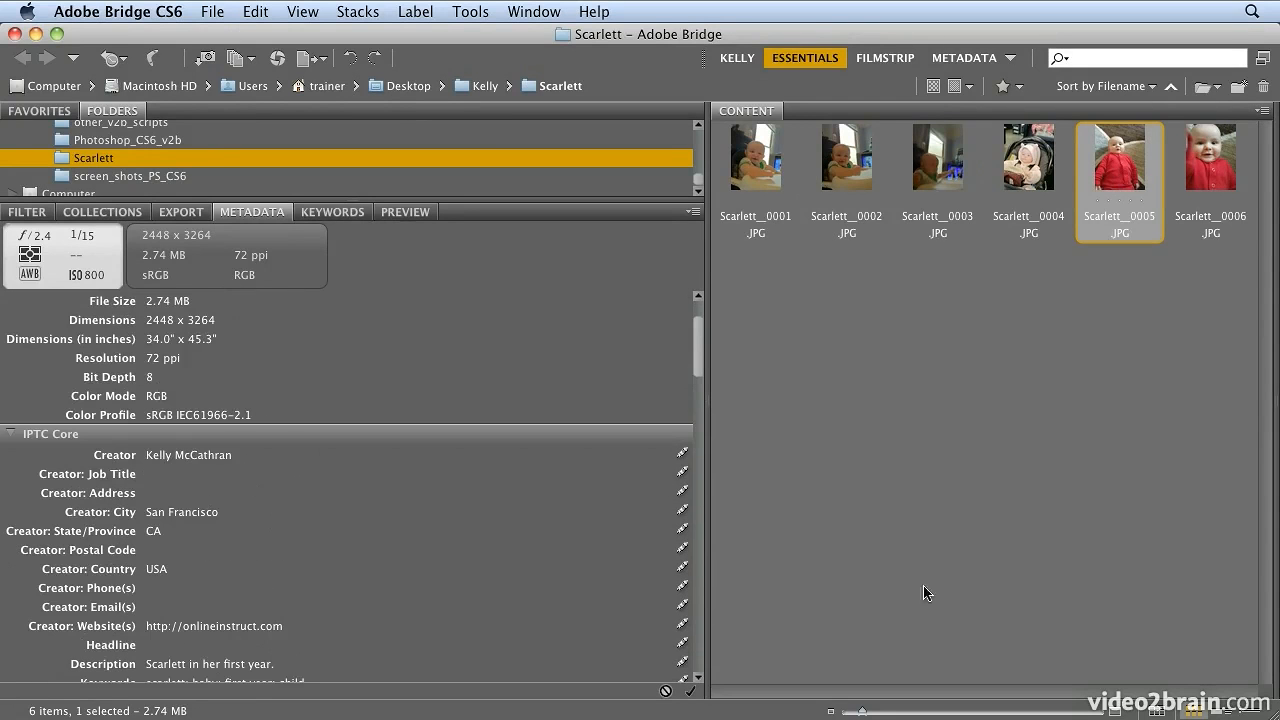